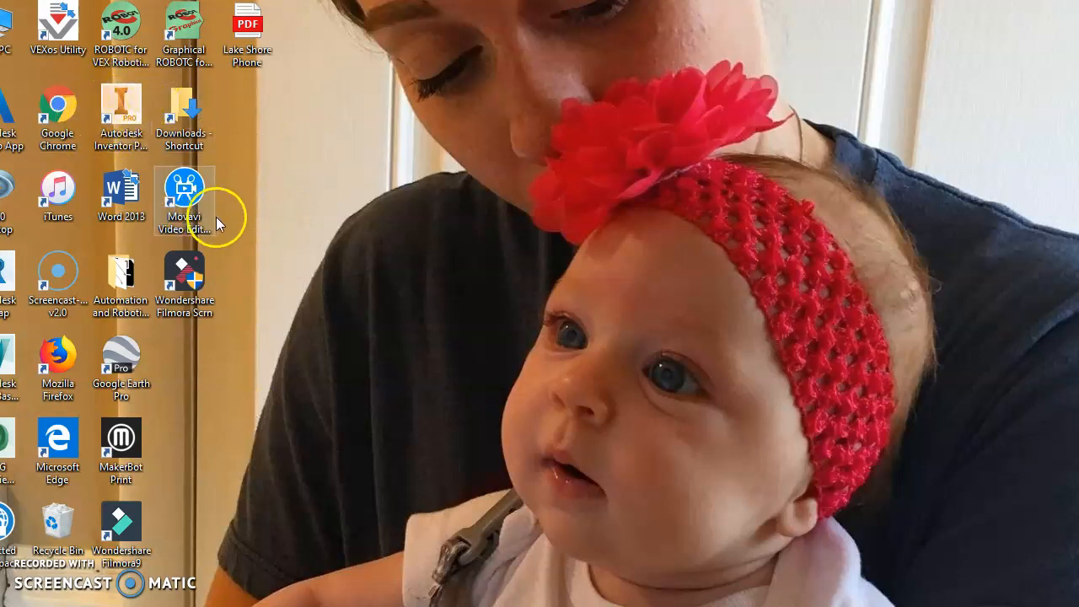
# - Launch Autodesk Inventor Professional from the desktop
pyautogui.click(119, 112)
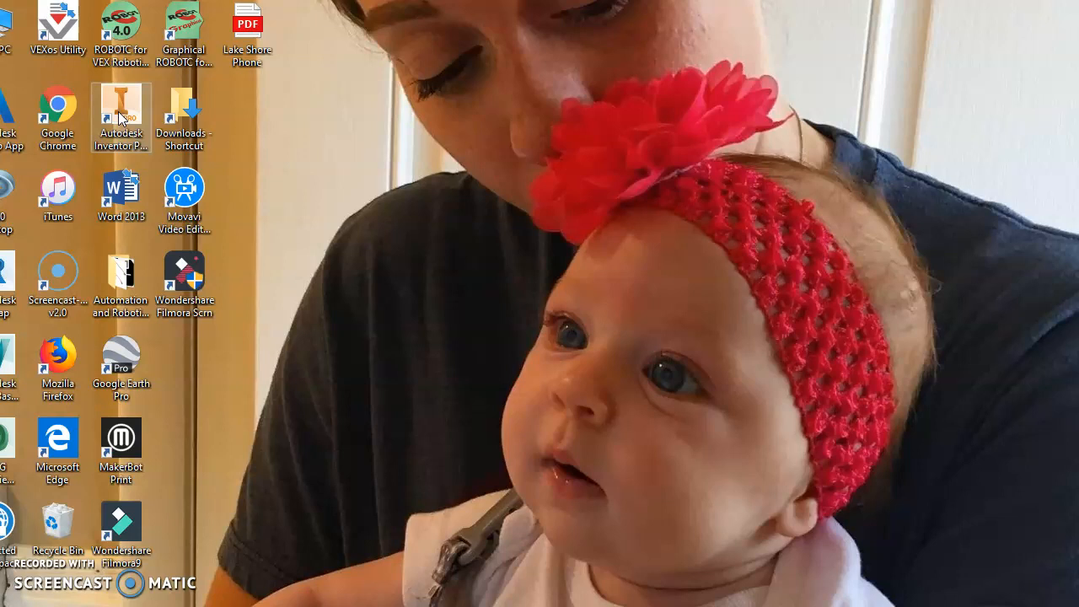
pyautogui.doubleClick(120, 120)
pyautogui.click(273, 287)
pyautogui.click(111, 122)
pyautogui.click(311, 165)
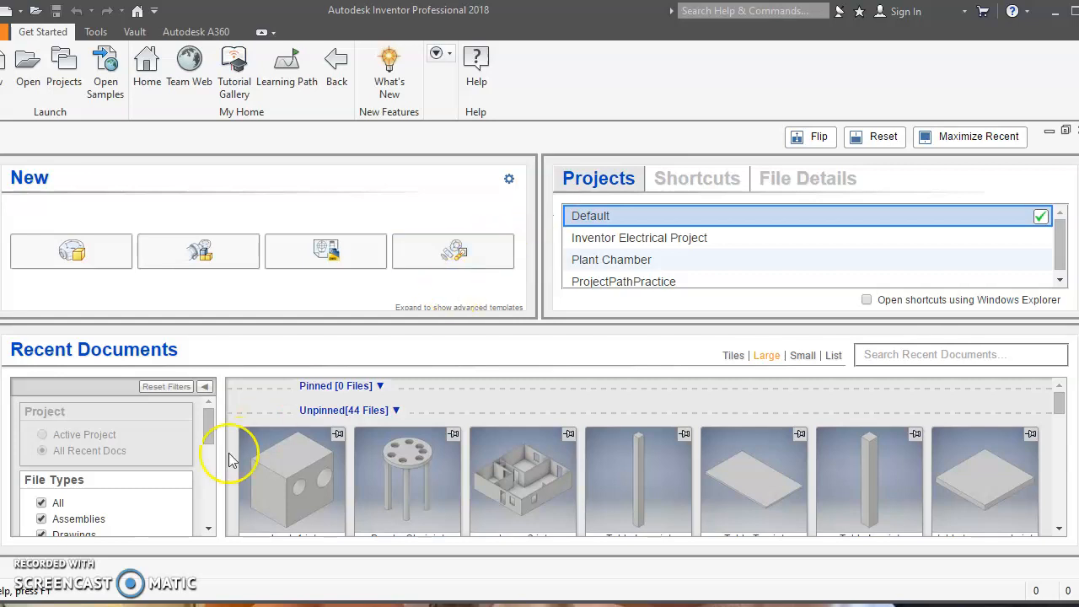
# - Create a new part and close the duplicate Part2 document, keeping Part1 open
pyautogui.moveTo(325, 481)
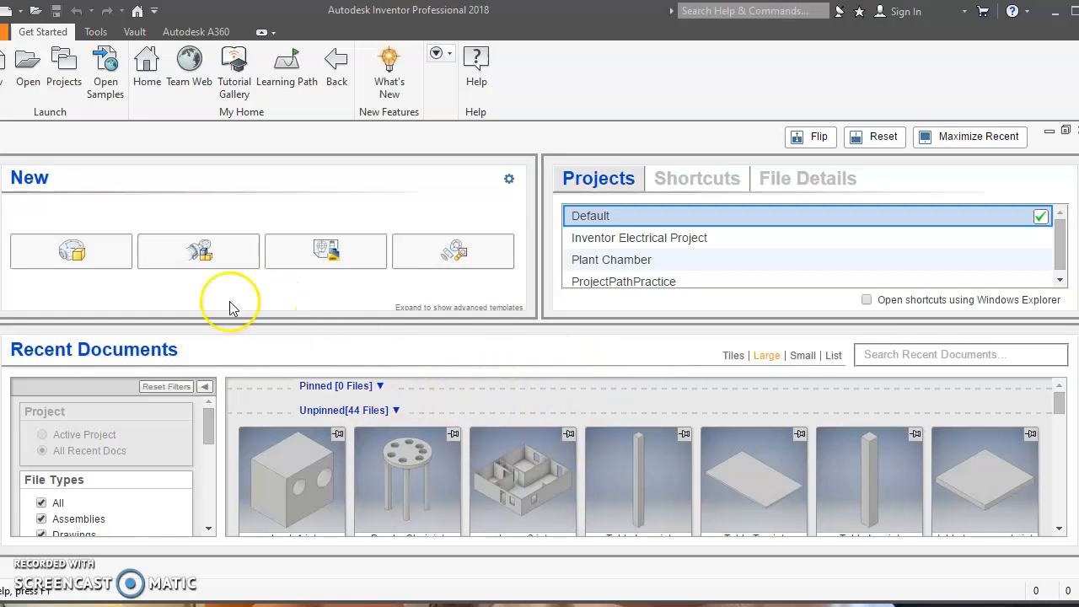
pyautogui.click(72, 257)
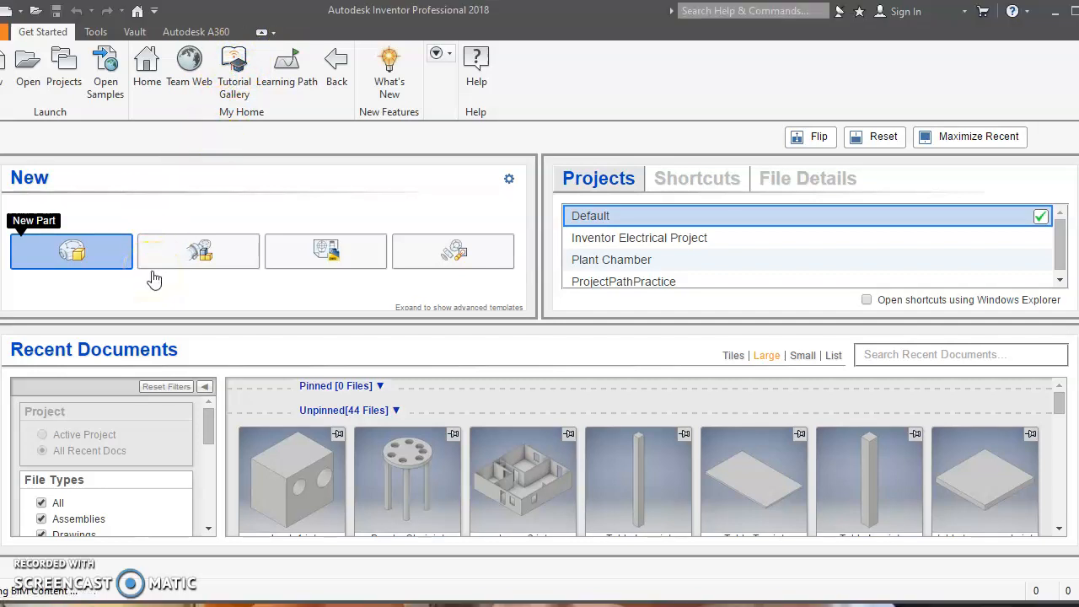
pyautogui.click(116, 209)
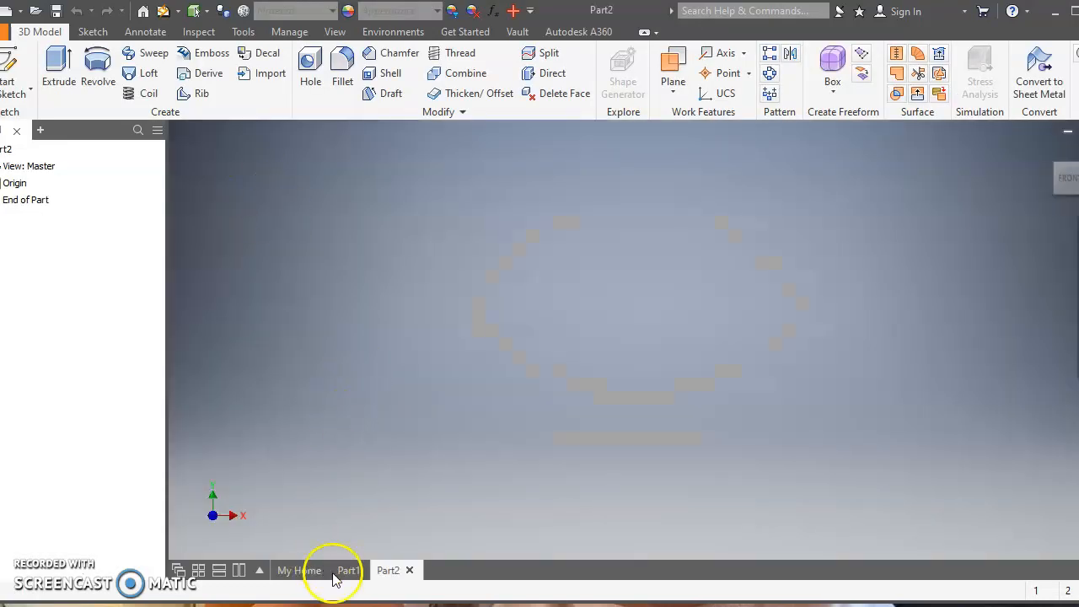
pyautogui.click(353, 572)
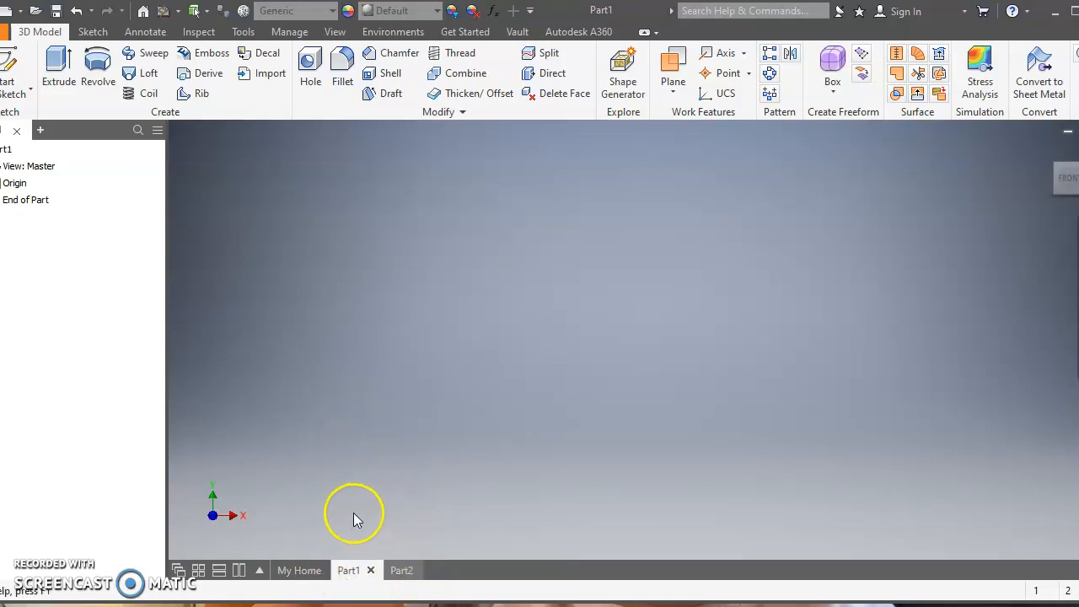
pyautogui.click(411, 570)
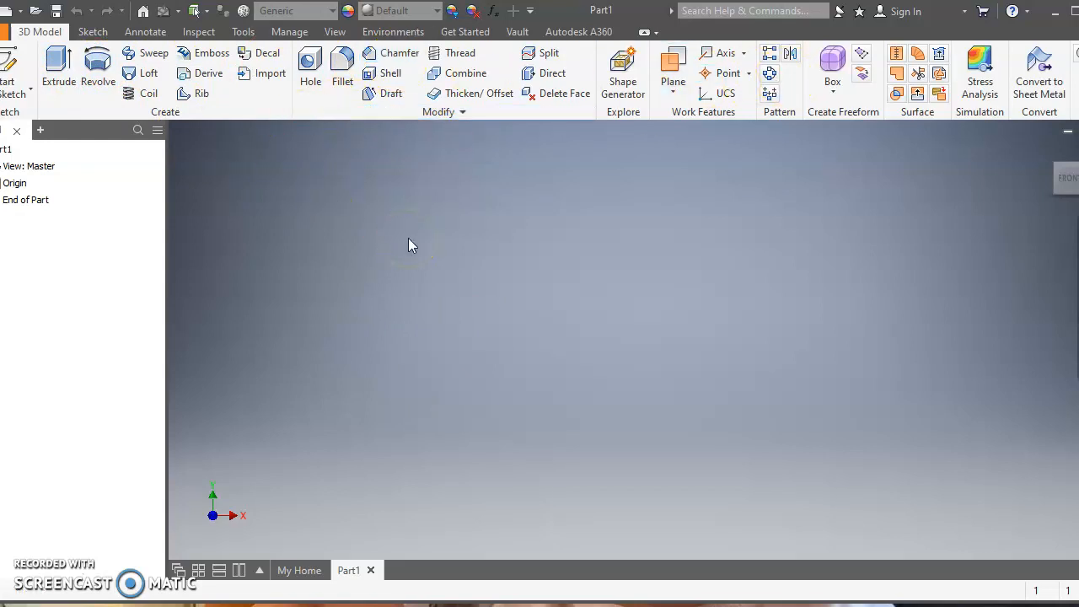
# - Start a 2D sketch on the XY plane of Part1
pyautogui.click(93, 31)
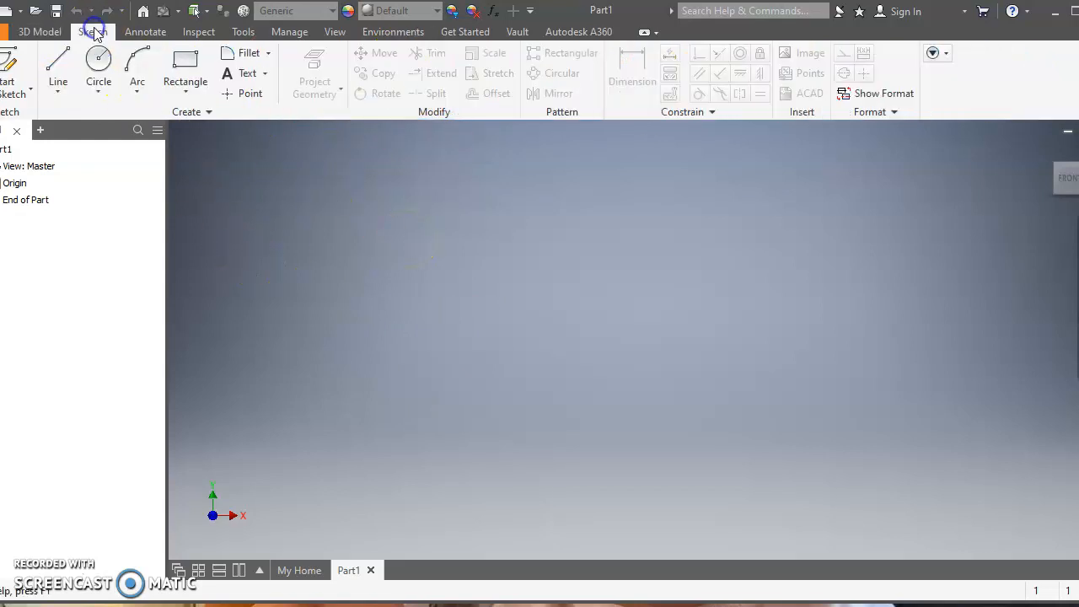
pyautogui.click(40, 31)
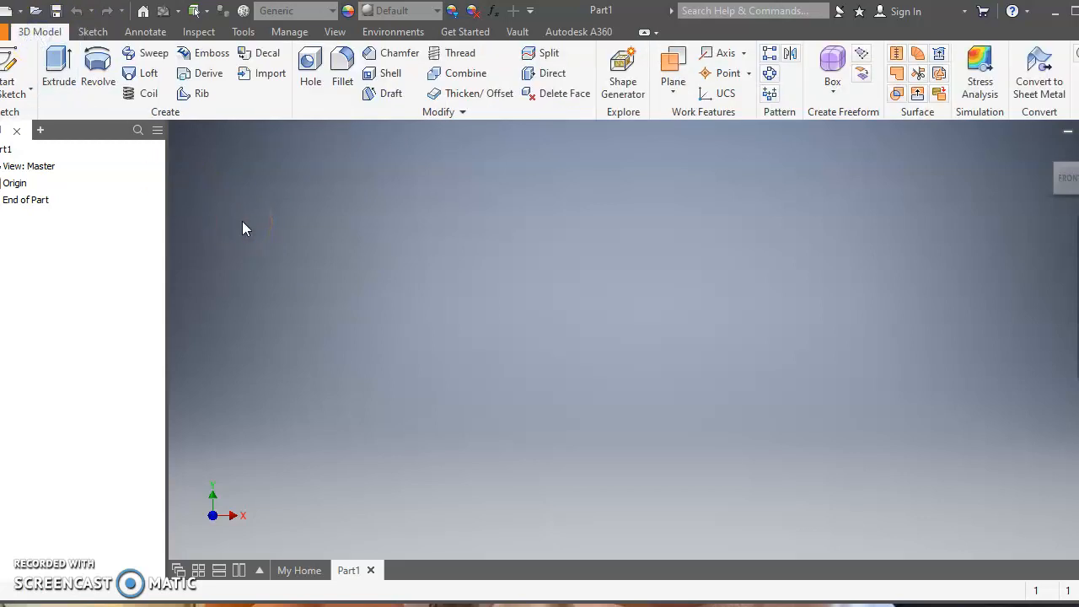
pyautogui.click(20, 75)
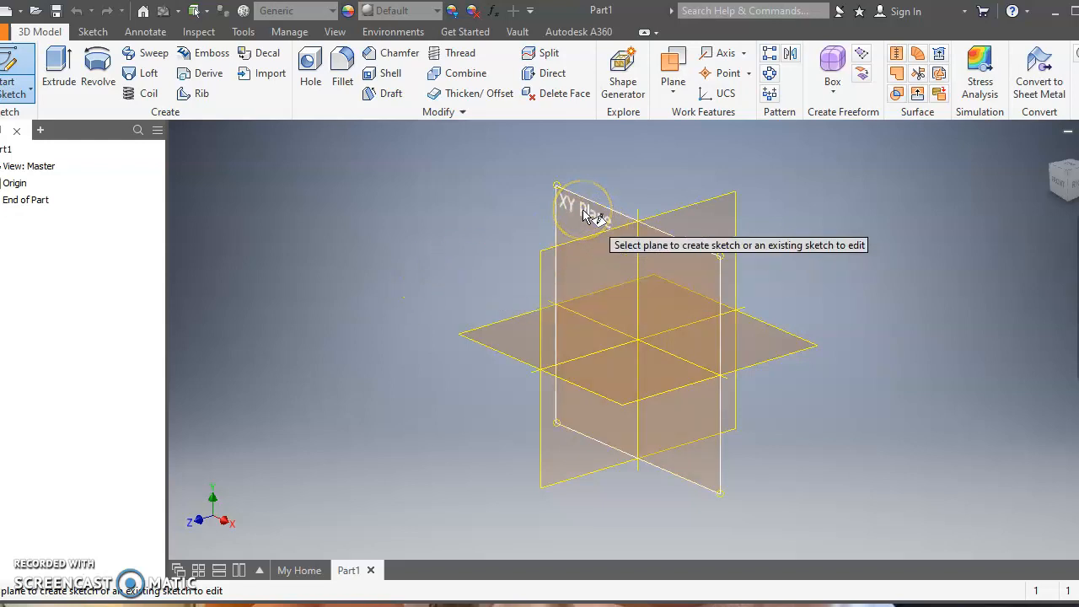
pyautogui.click(582, 267)
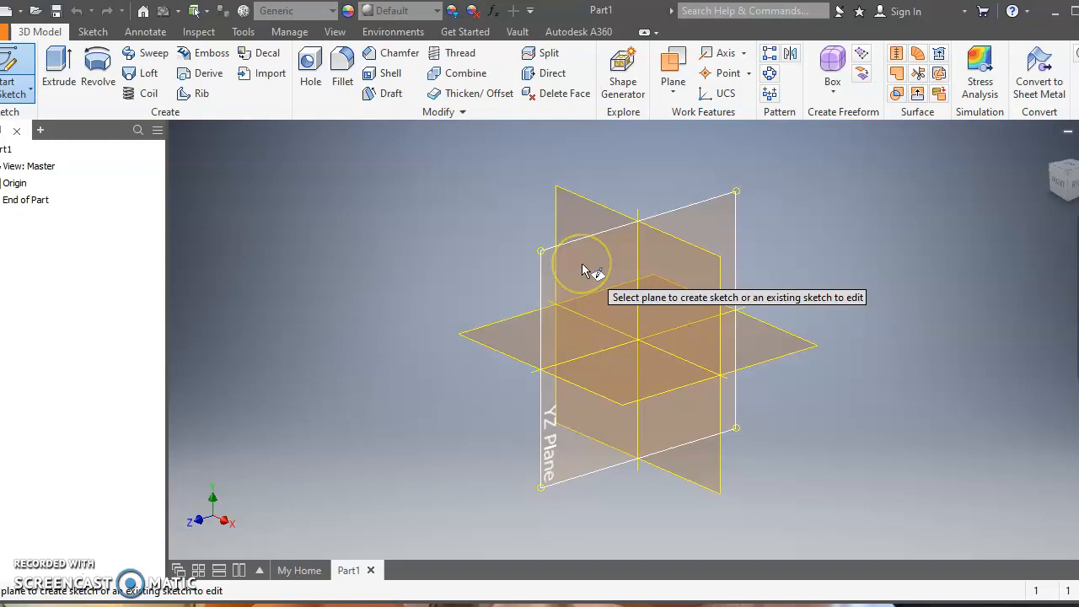
pyautogui.click(517, 324)
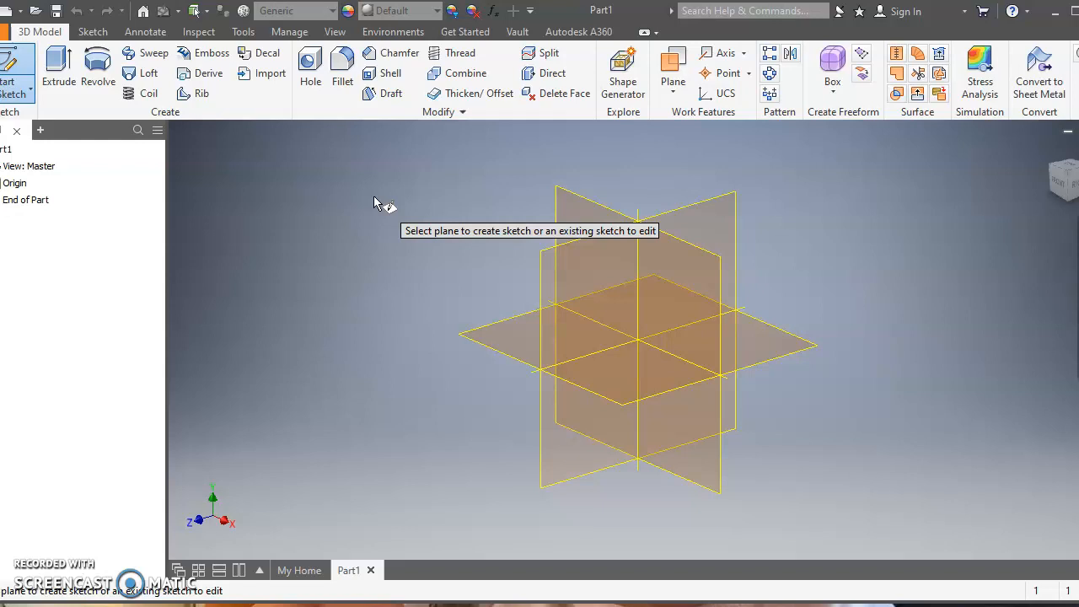
pyautogui.click(574, 214)
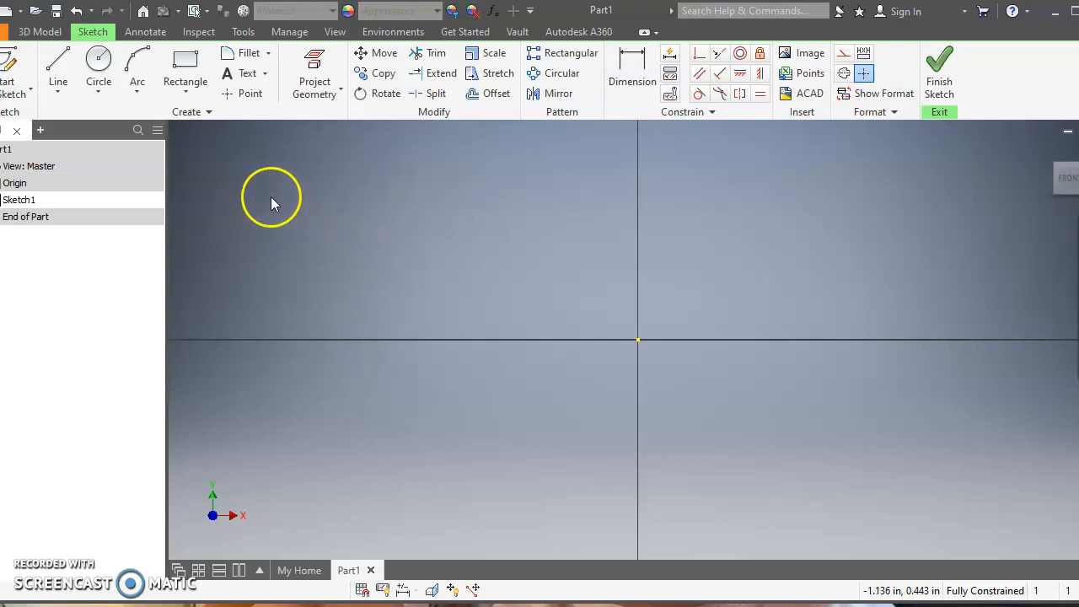
# - Try a freehand two-point rectangle from the origin, about 0.52 by 0.45 in, and undo it
pyautogui.click(192, 93)
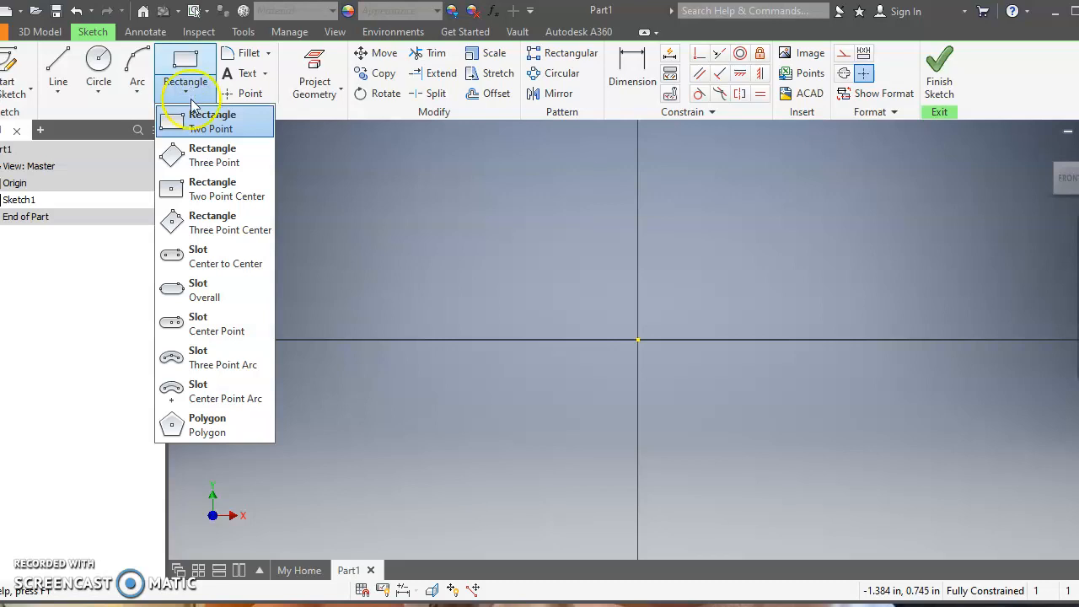
pyautogui.click(205, 426)
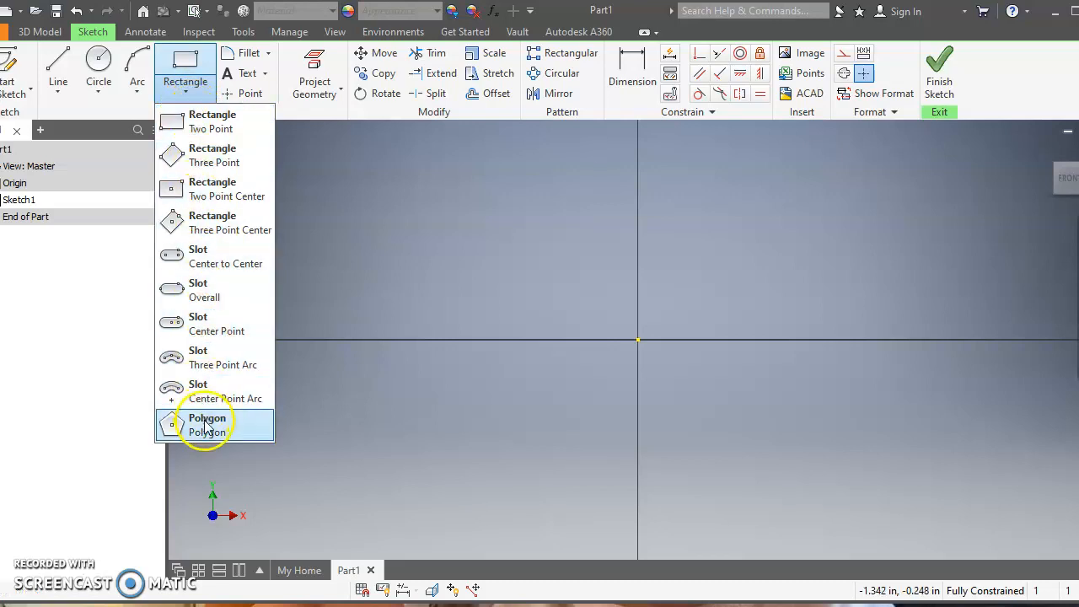
pyautogui.click(202, 126)
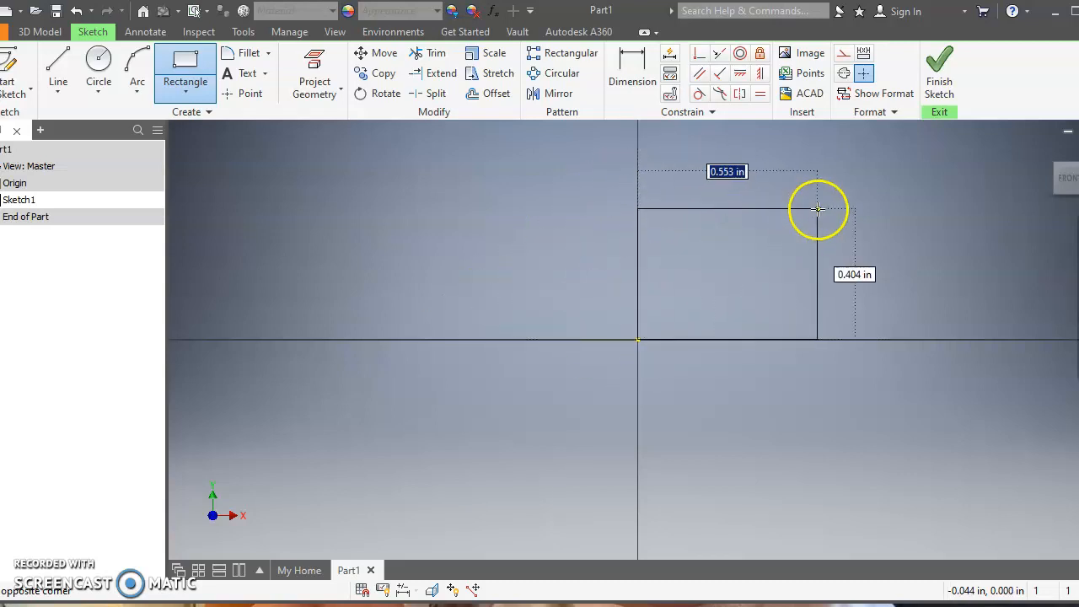
pyautogui.click(806, 193)
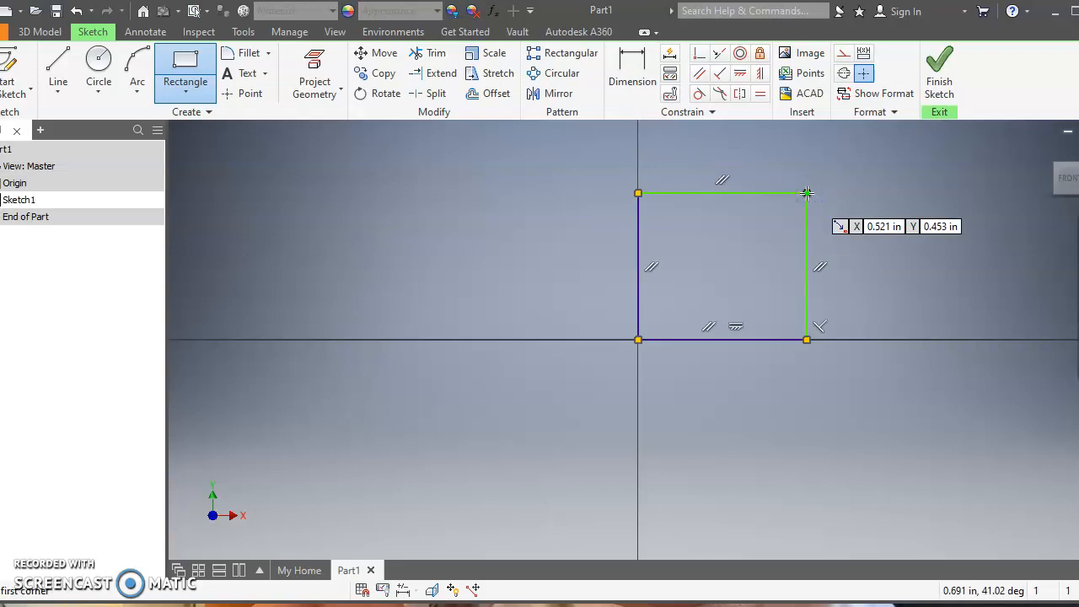
pyautogui.click(632, 64)
pyautogui.click(713, 182)
pyautogui.click(684, 176)
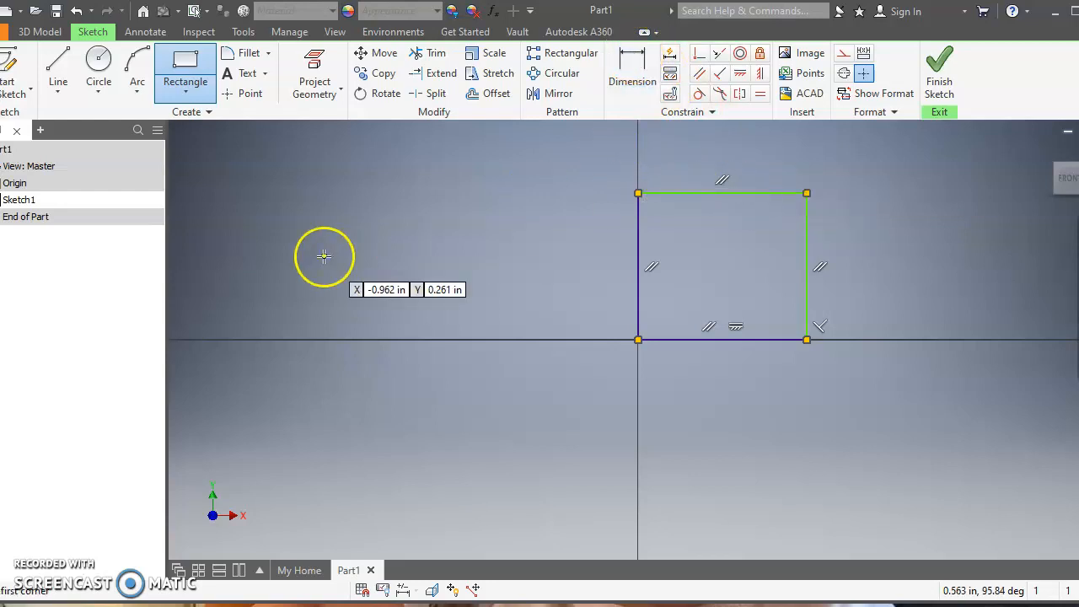
pyautogui.click(76, 12)
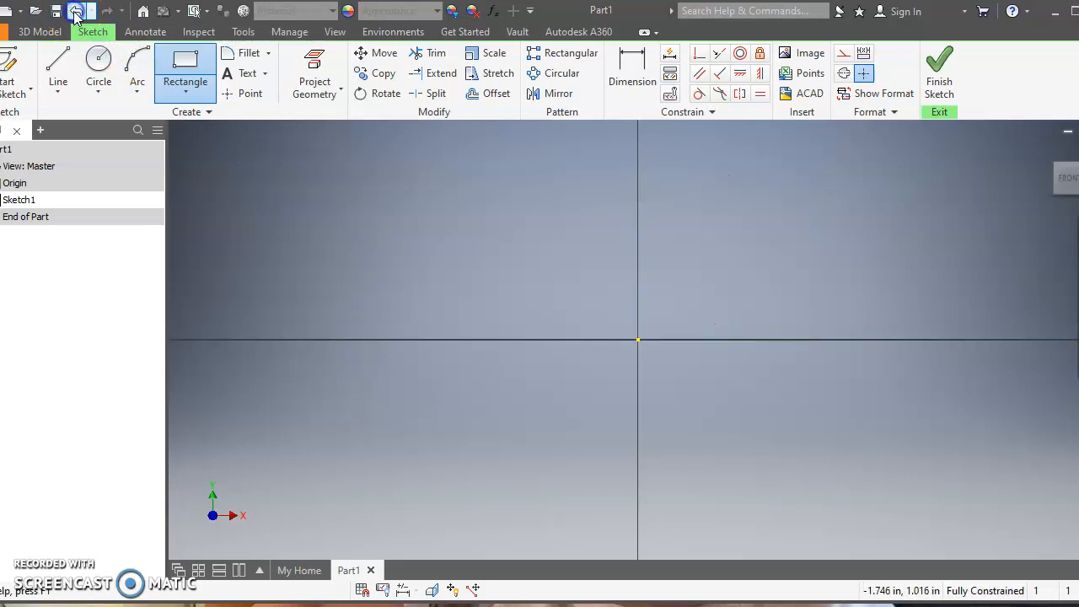
# - Sketch a two-point rectangle from the origin, 2 in wide and 2 in high, and finish the sketch
pyautogui.click(185, 63)
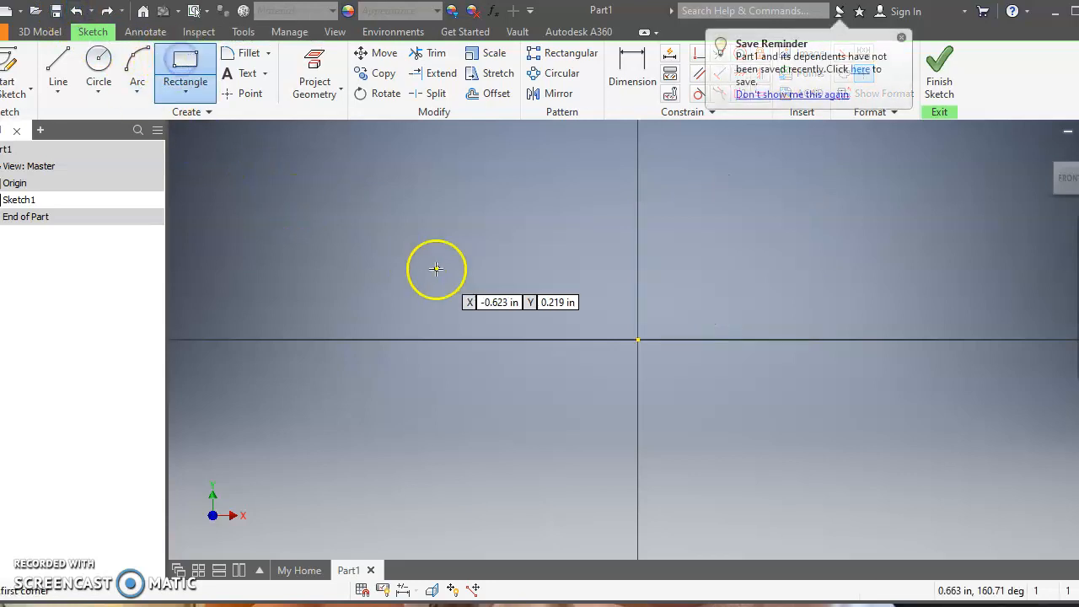
pyautogui.click(637, 340)
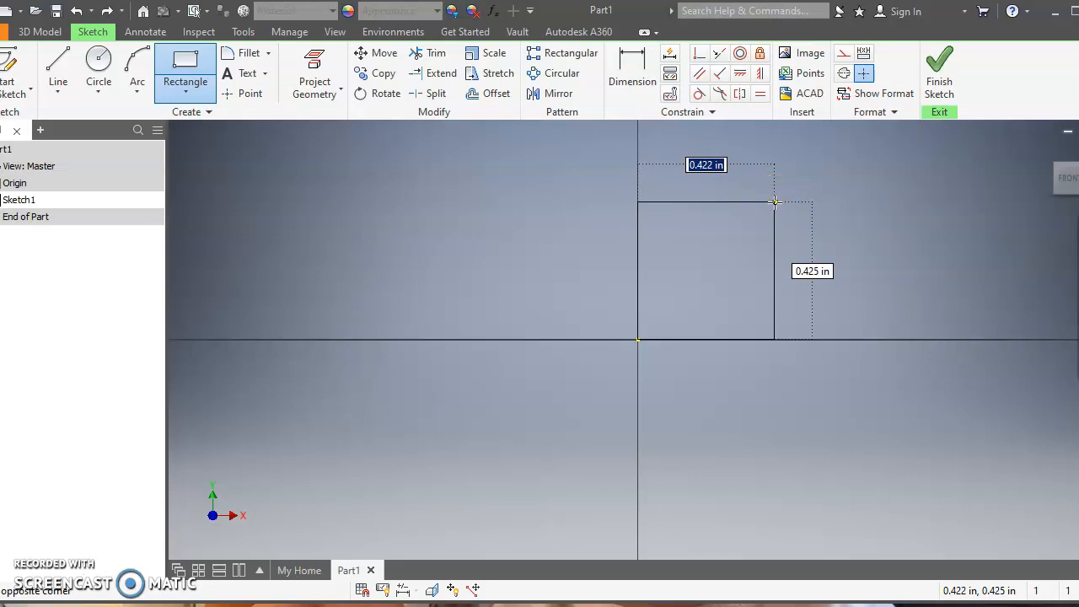
pyautogui.write('2')
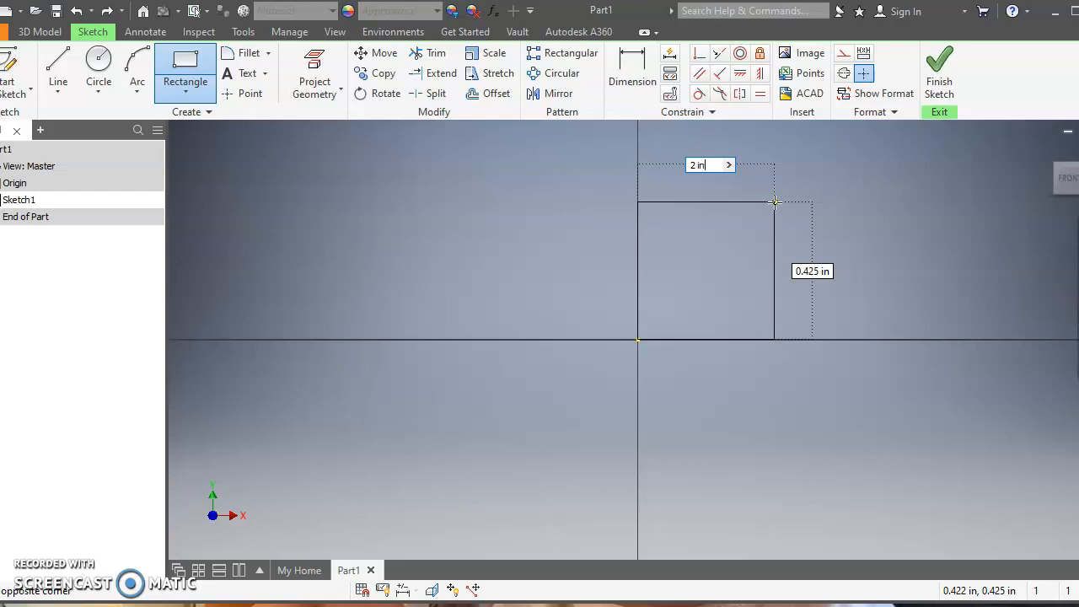
pyautogui.press('Tab')
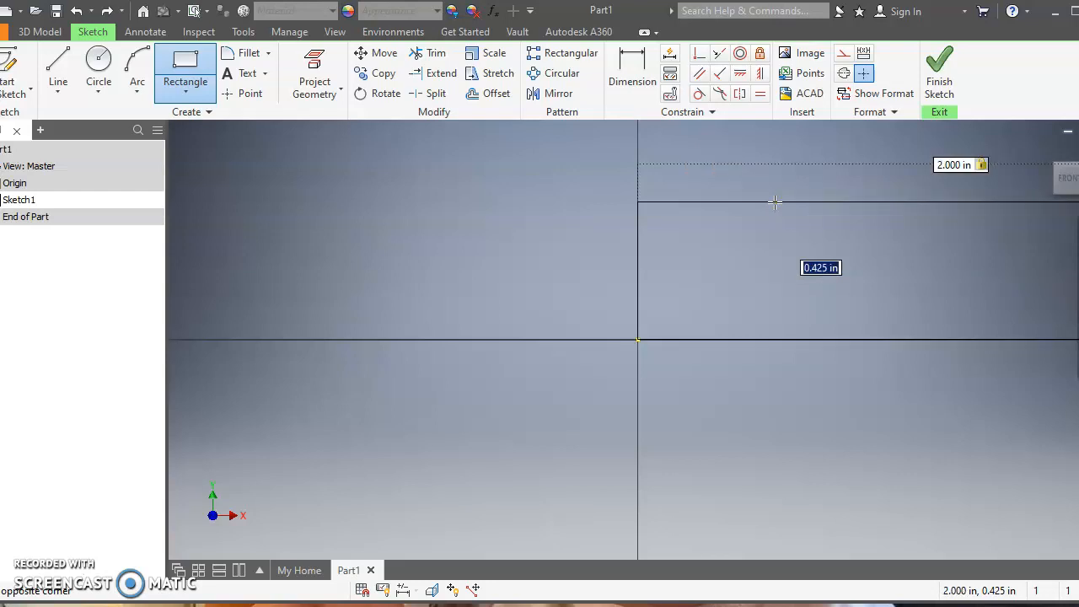
pyautogui.write('2')
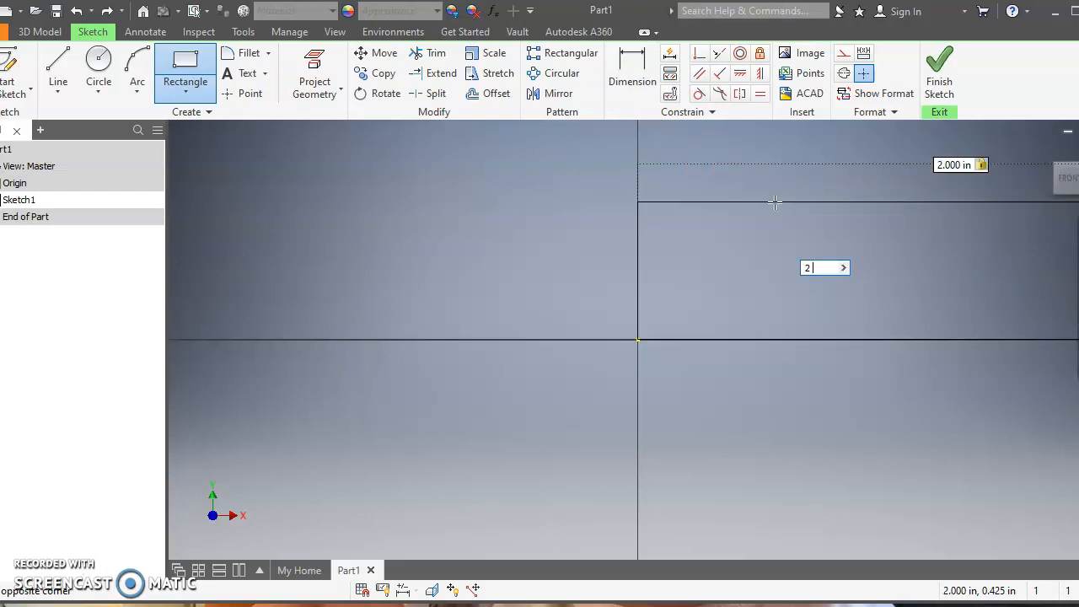
pyautogui.press('Return')
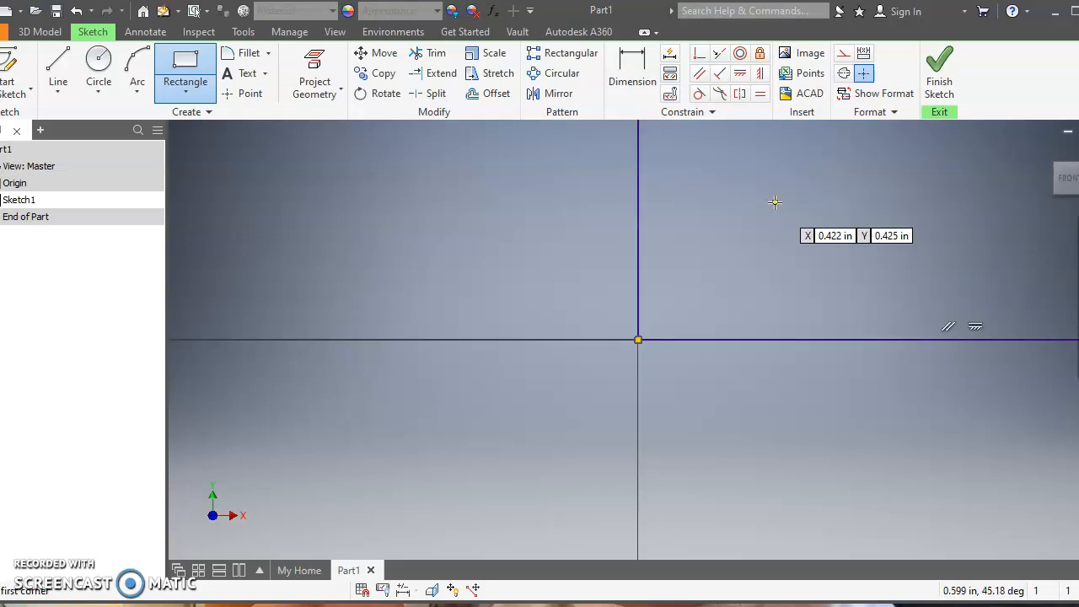
pyautogui.click(822, 261)
pyautogui.scroll(-3, 822, 261)
pyautogui.scroll(10, 822, 261)
pyautogui.scroll(-5, 820, 259)
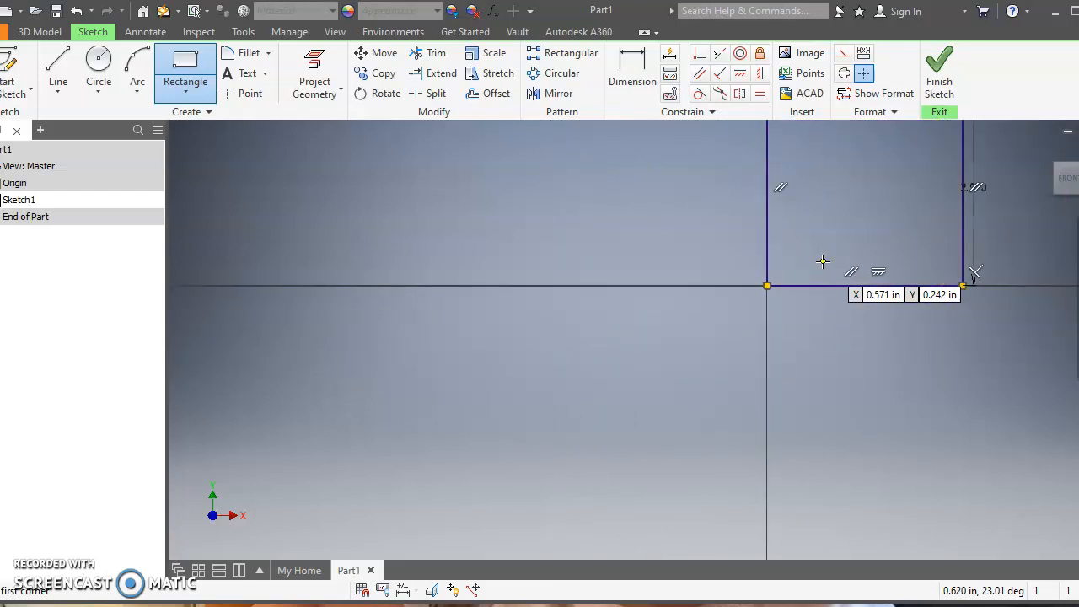
pyautogui.scroll(7, 820, 260)
pyautogui.scroll(-3, 939, 193)
pyautogui.scroll(2, 939, 193)
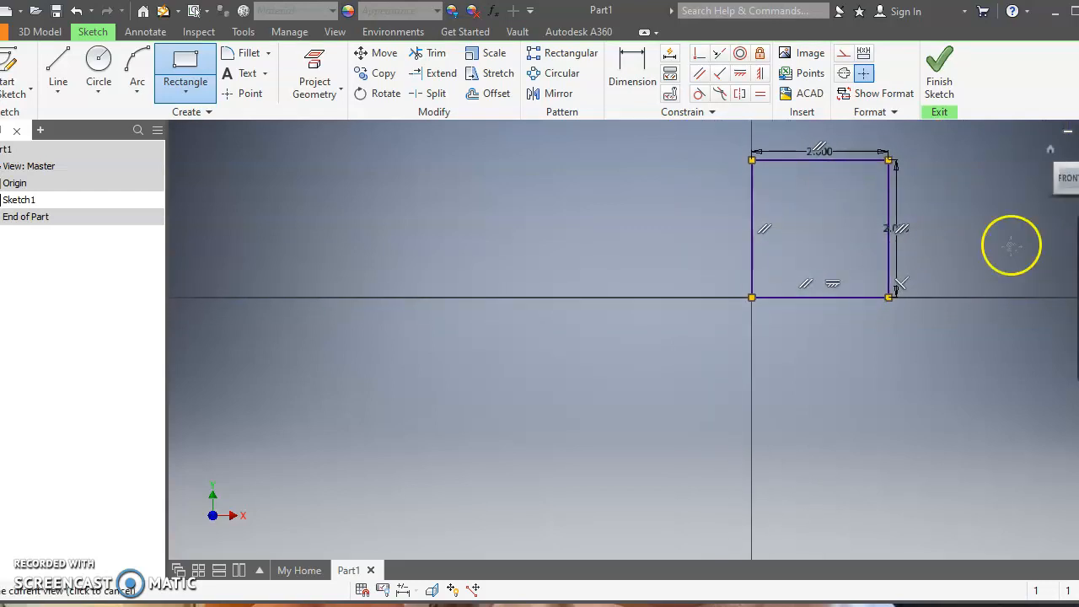
pyautogui.press('Escape')
pyautogui.moveTo(997, 222)
pyautogui.mouseDown(button='middle')
pyautogui.moveTo(913, 279)
pyautogui.moveTo(846, 304)
pyautogui.mouseUp(button='middle')
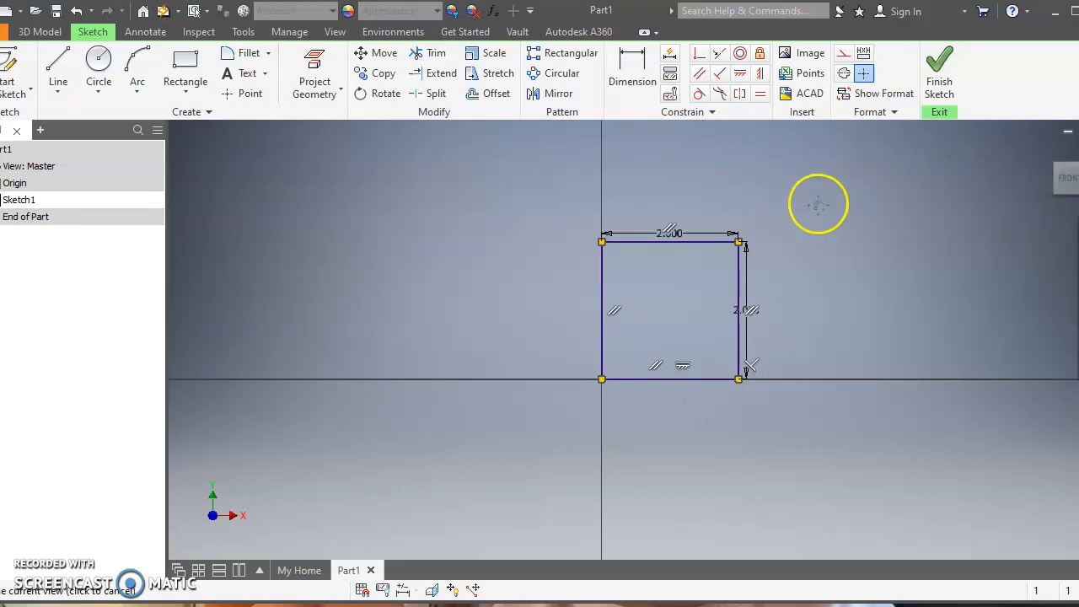
pyautogui.click(934, 81)
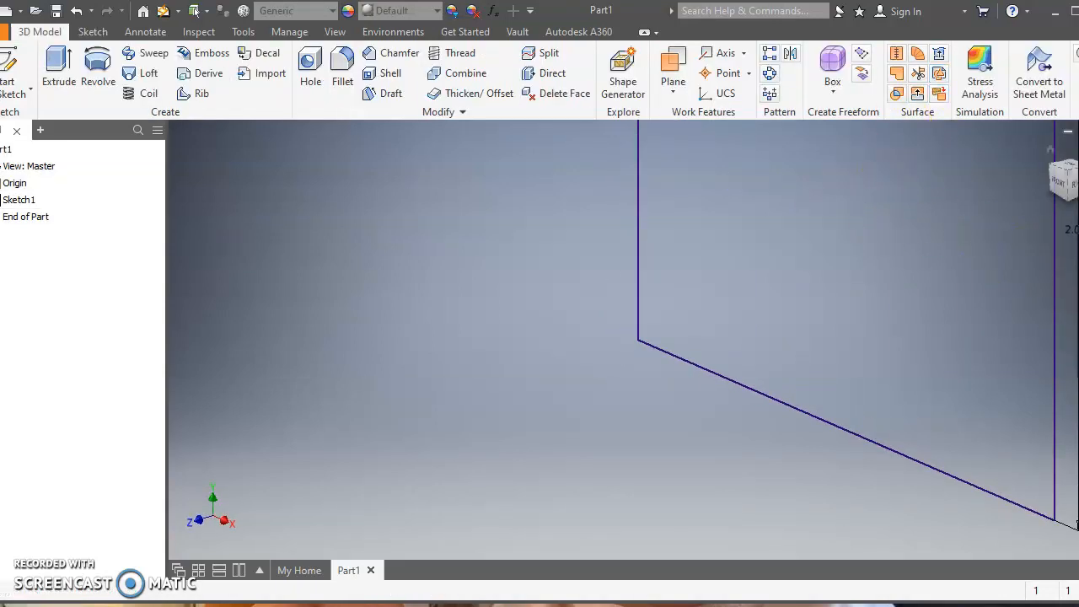
# - Extrude the square sketch by a distance of 2 in to form a solid cube
pyautogui.moveTo(840, 268); pyautogui.dragTo(681, 300, button='middle')
pyautogui.scroll(-4, 680, 301)
pyautogui.scroll(10, 681, 301)
pyautogui.scroll(1, 681, 301)
pyautogui.moveTo(836, 238)
pyautogui.mouseDown(button='middle')
pyautogui.moveTo(799, 292)
pyautogui.moveTo(782, 295)
pyautogui.mouseUp(button='middle')
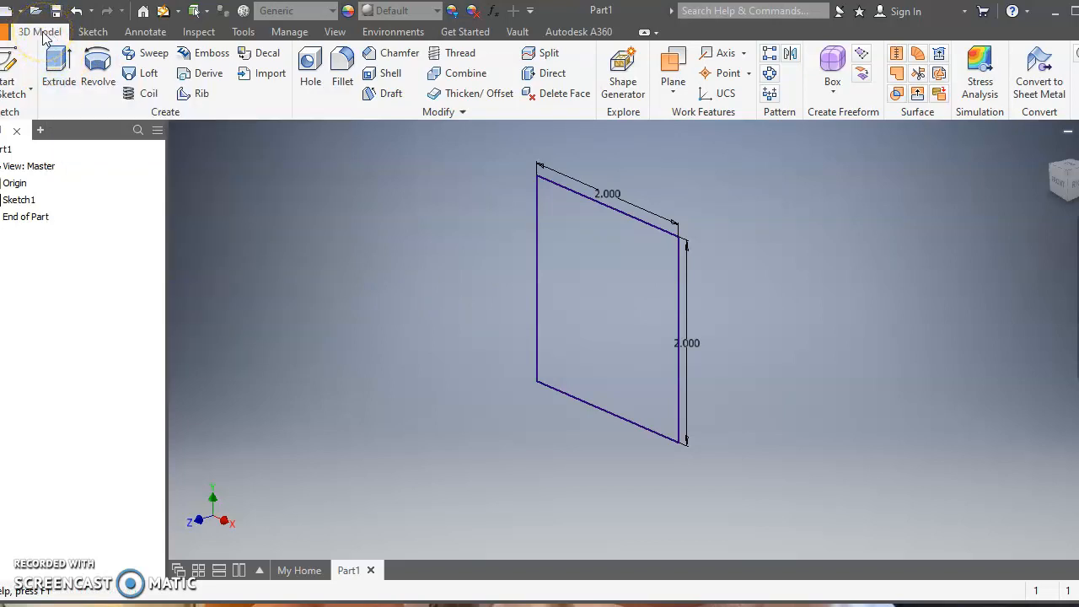
pyautogui.click(51, 72)
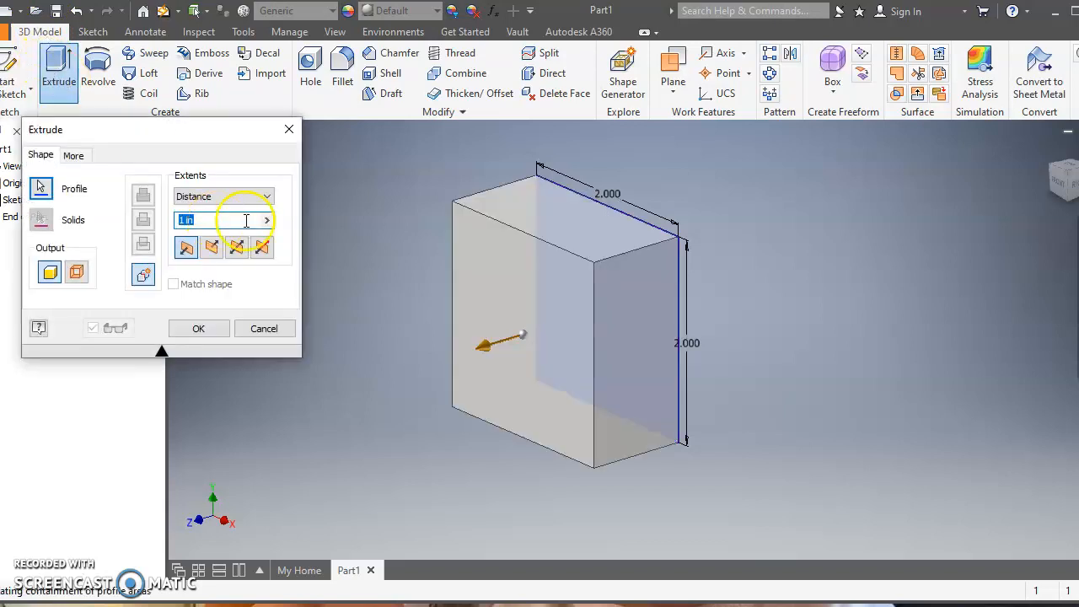
pyautogui.moveTo(982, 190)
pyautogui.mouseDown()
pyautogui.moveTo(818, 164)
pyautogui.moveTo(1059, 228)
pyautogui.moveTo(220, 205)
pyautogui.moveTo(296, 506)
pyautogui.moveTo(296, 491)
pyautogui.moveTo(179, 496)
pyautogui.moveTo(1040, 498)
pyautogui.moveTo(1049, 531)
pyautogui.moveTo(1038, 429)
pyautogui.moveTo(970, 270)
pyautogui.moveTo(899, 267)
pyautogui.moveTo(879, 238)
pyautogui.moveTo(985, 175)
pyautogui.mouseUp()
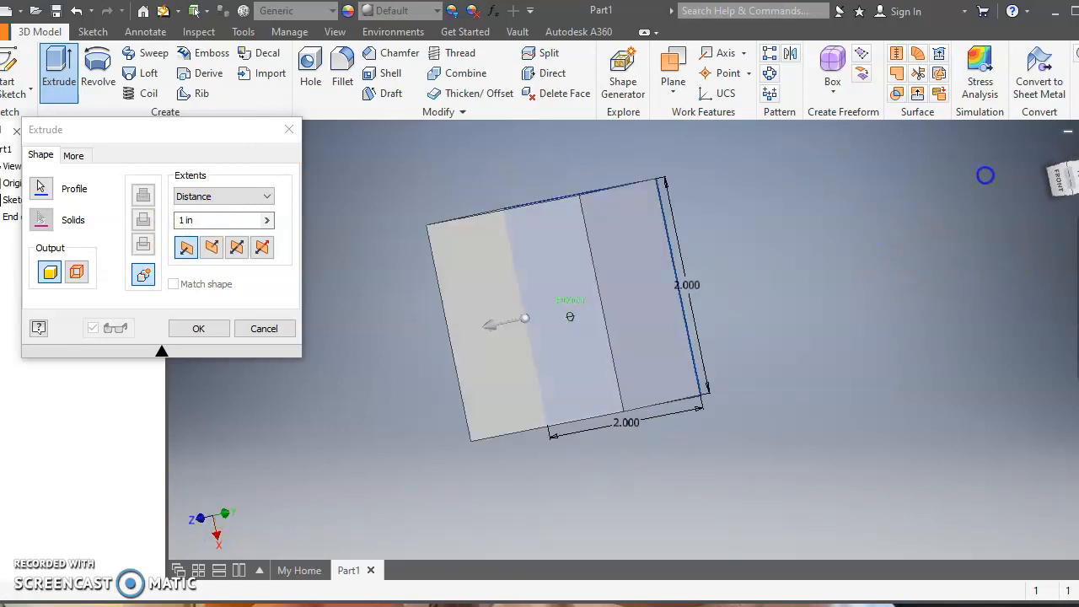
pyautogui.moveTo(1000, 213); pyautogui.dragTo(948, 254)
pyautogui.keyDown('shift'); pyautogui.moveTo(948, 254); pyautogui.dragTo(991, 254, button='middle'); pyautogui.keyUp('shift')
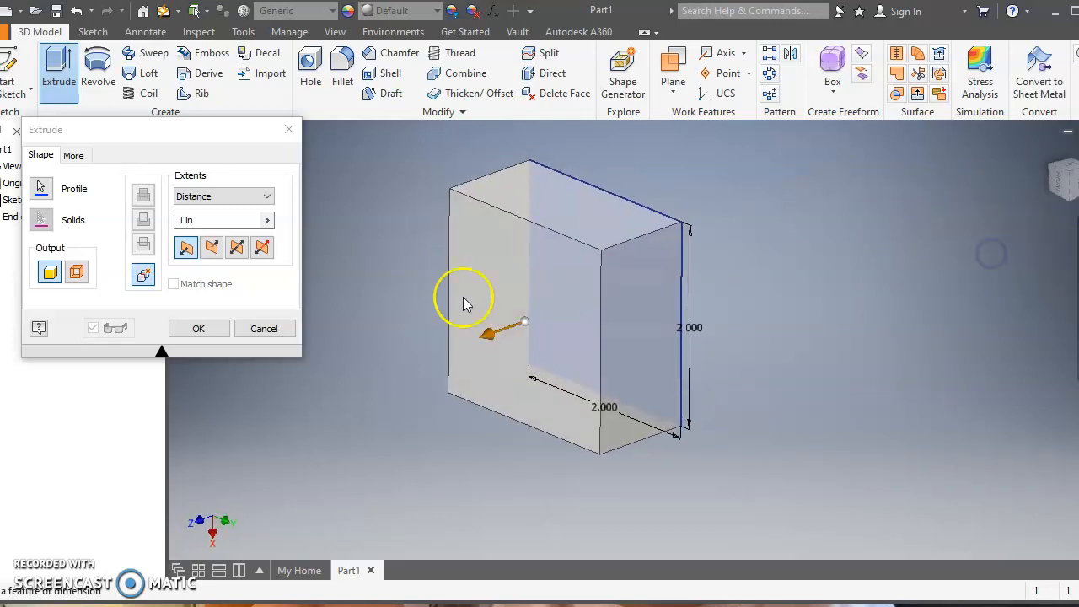
pyautogui.click(211, 220)
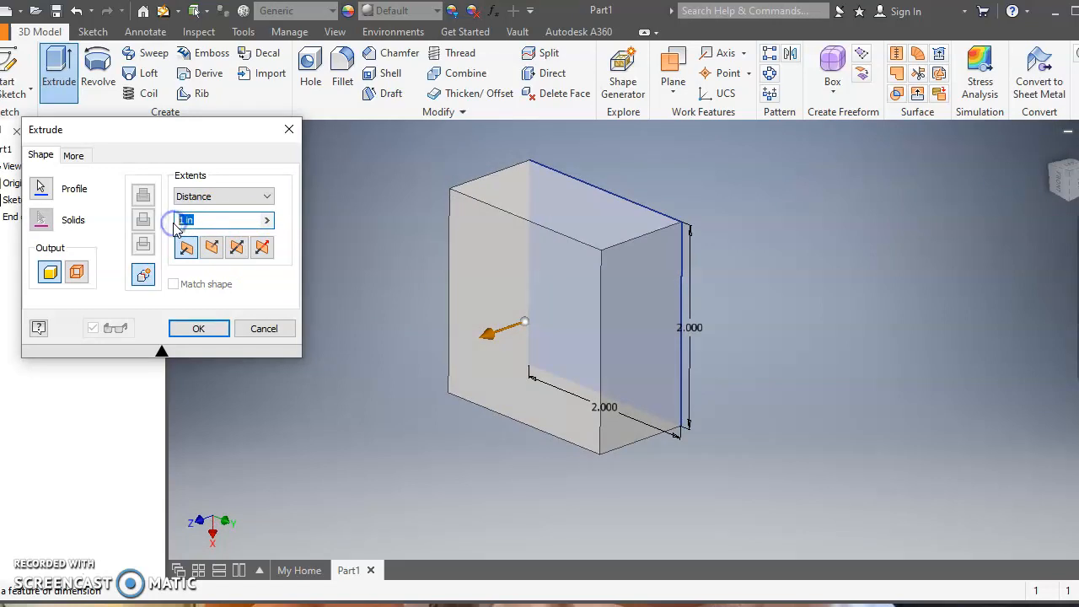
pyautogui.write('2 in')
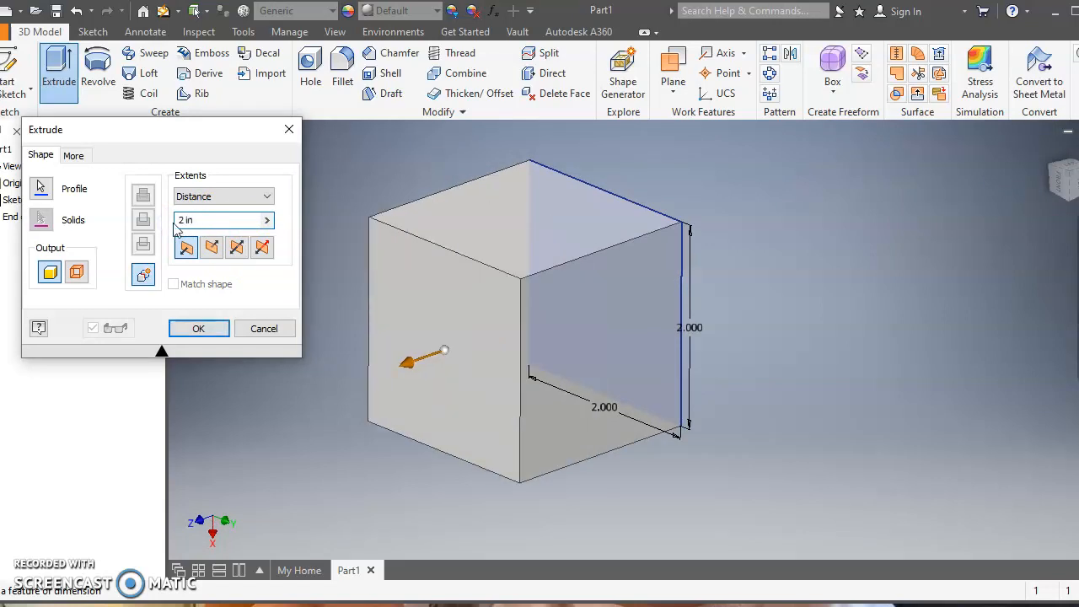
pyautogui.click(198, 327)
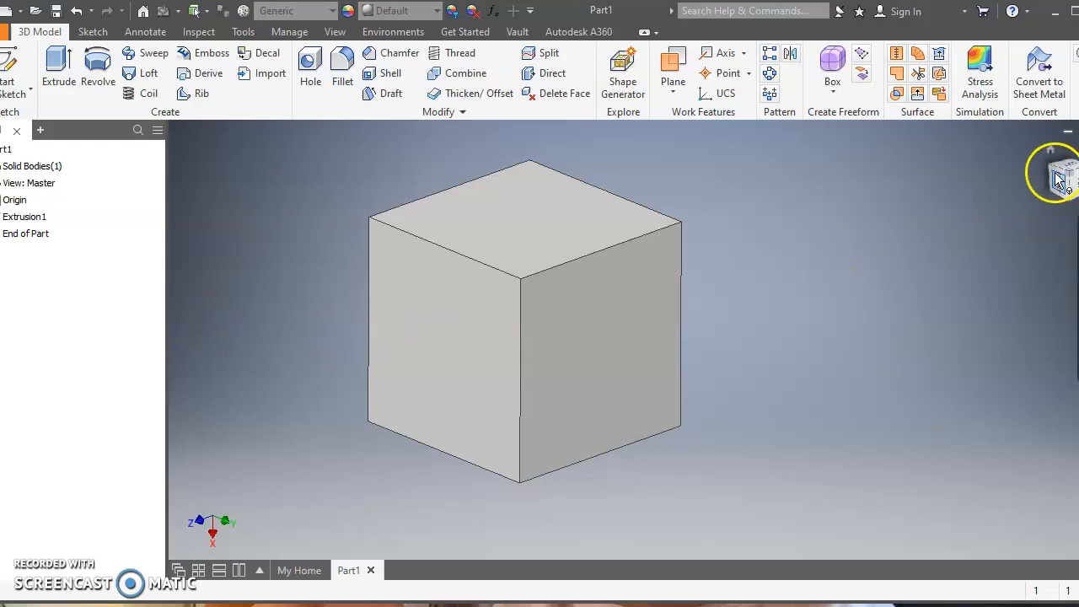
# - Start a new sketch on the back face of the cube
pyautogui.moveTo(1060, 179)
pyautogui.mouseDown()
pyautogui.moveTo(806, 213)
pyautogui.moveTo(811, 133)
pyautogui.moveTo(568, 239)
pyautogui.moveTo(554, 330)
pyautogui.moveTo(895, 205)
pyautogui.moveTo(611, 248)
pyautogui.moveTo(798, 248)
pyautogui.moveTo(631, 248)
pyautogui.moveTo(550, 290)
pyautogui.moveTo(447, 393)
pyautogui.moveTo(193, 349)
pyautogui.moveTo(956, 268)
pyautogui.moveTo(1066, 187)
pyautogui.moveTo(197, 138)
pyautogui.moveTo(272, 530)
pyautogui.moveTo(292, 468)
pyautogui.moveTo(250, 410)
pyautogui.moveTo(1058, 452)
pyautogui.mouseUp()
pyautogui.keyDown('shift'); pyautogui.moveTo(1058, 453); pyautogui.dragTo(1024, 462, button='middle'); pyautogui.keyUp('shift')
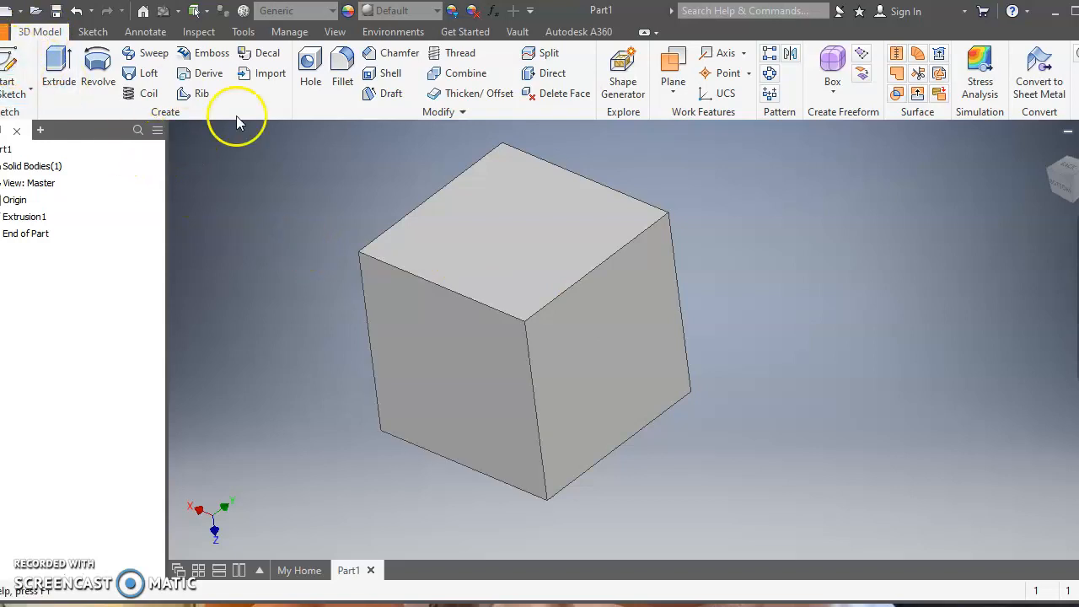
pyautogui.click(93, 32)
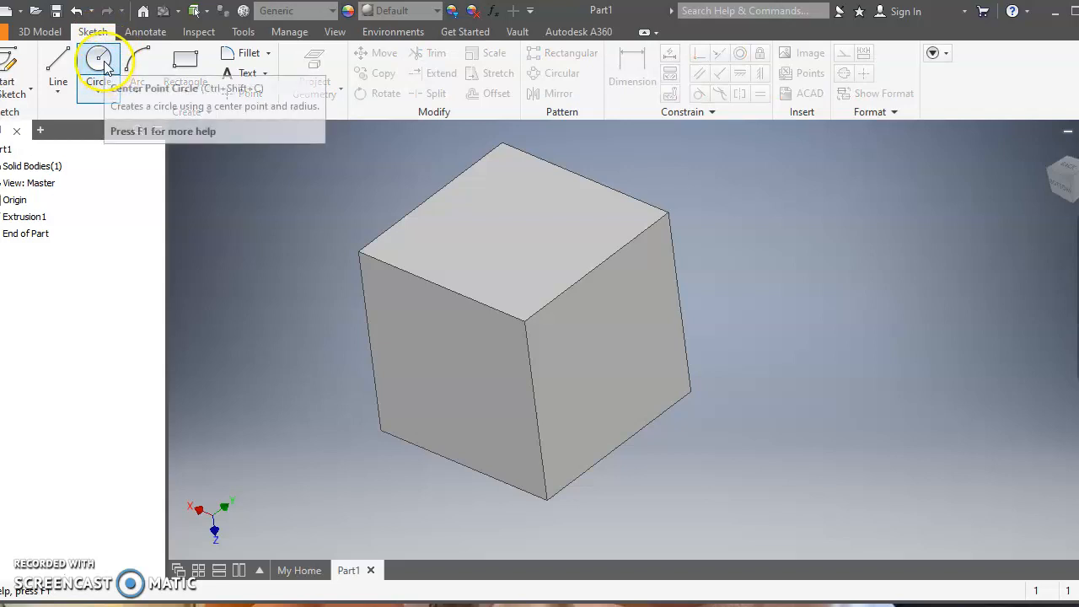
pyautogui.click(98, 59)
pyautogui.click(97, 66)
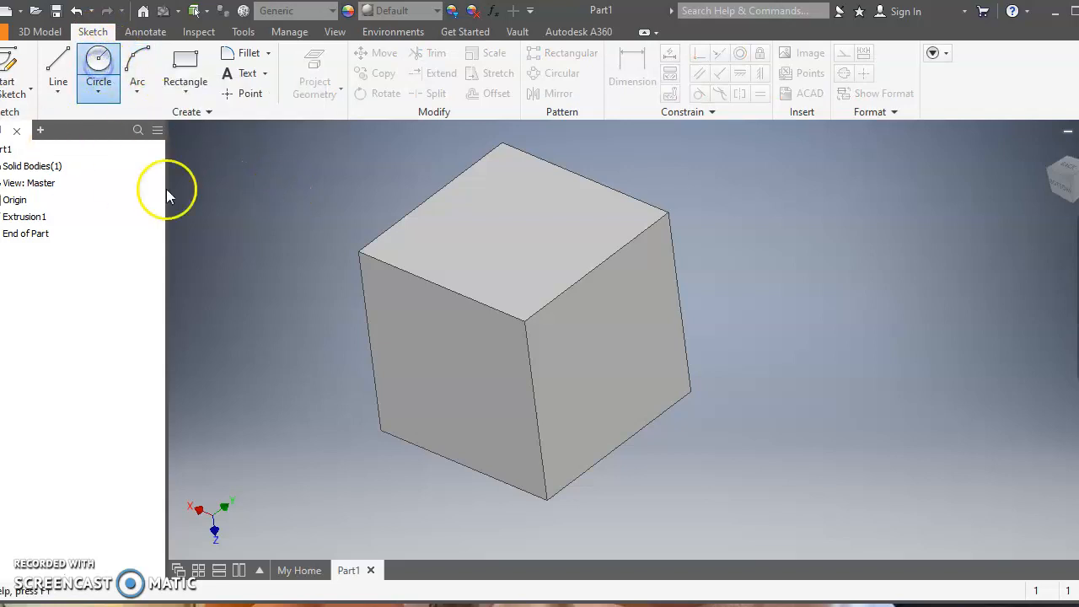
pyautogui.click(547, 224)
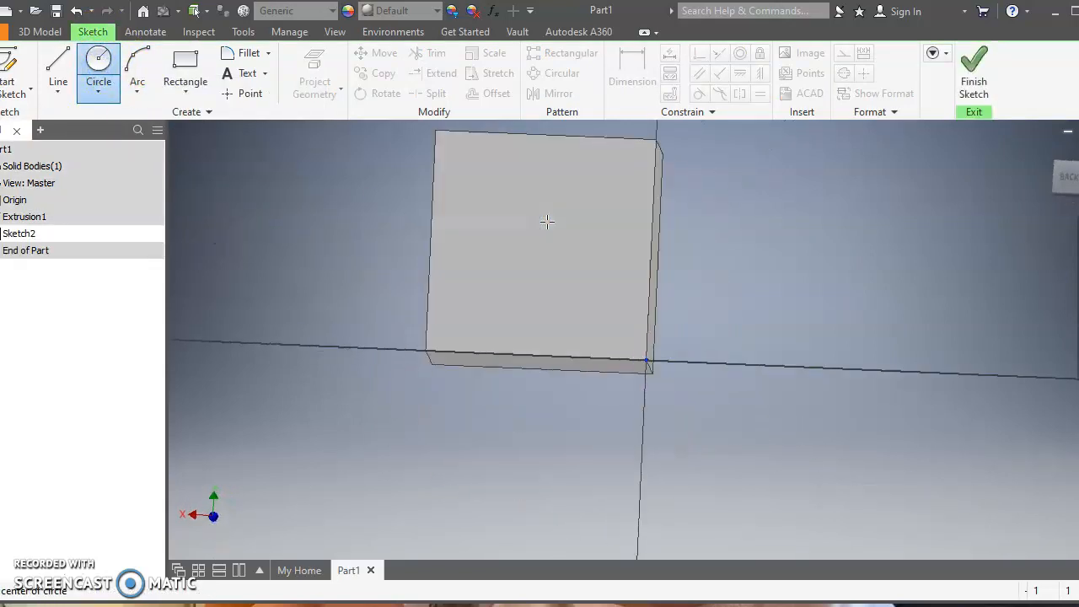
pyautogui.click(547, 221)
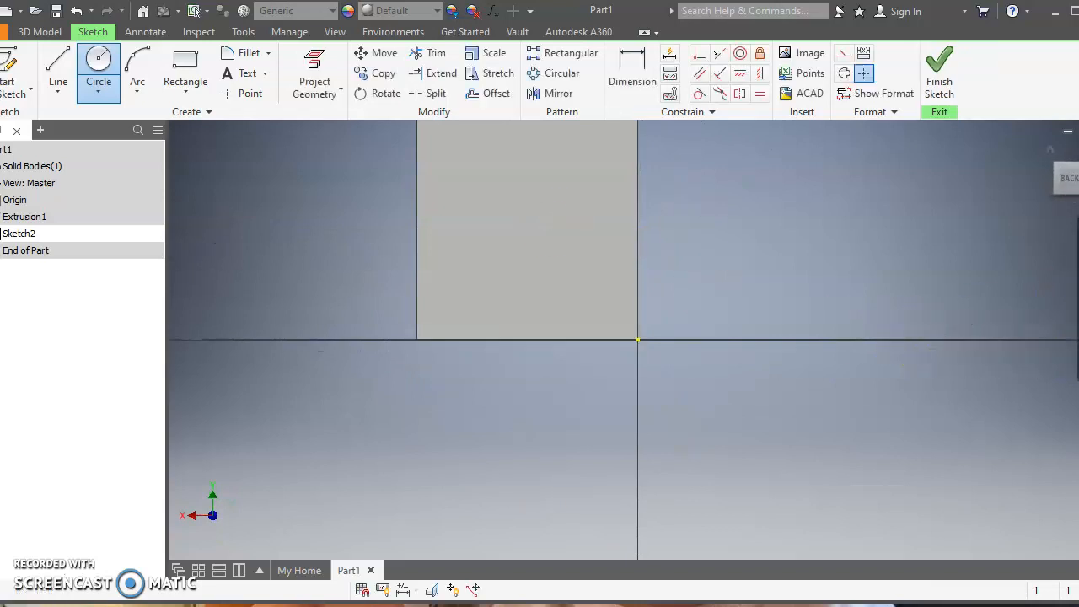
pyautogui.moveTo(802, 243); pyautogui.dragTo(815, 308, button='middle')
pyautogui.press('Escape')
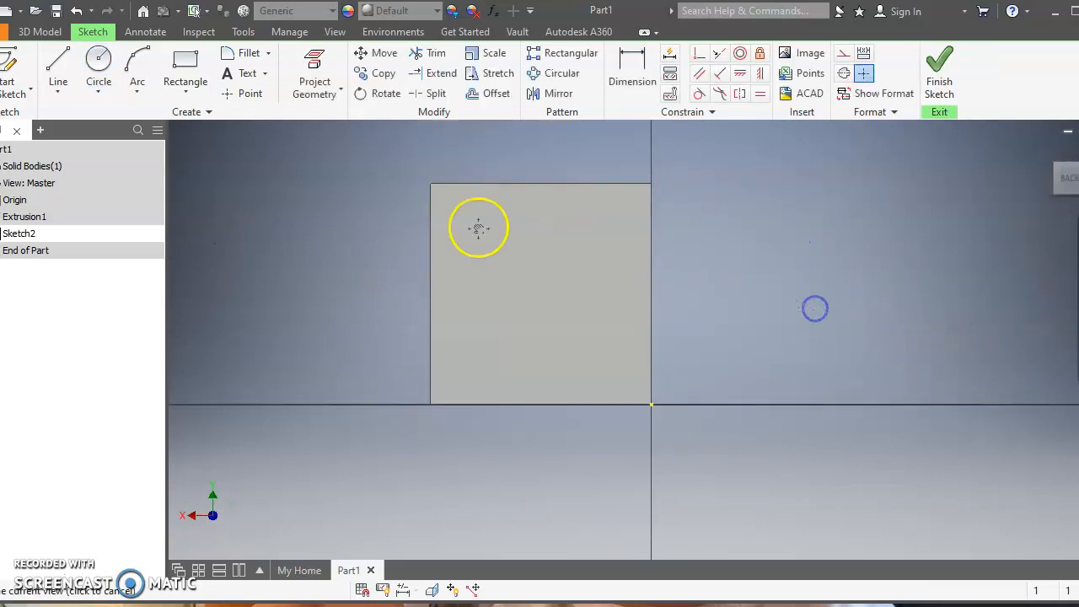
# - Sketch a centre-point circle with a 1 in diameter near the middle of the face
pyautogui.click(95, 55)
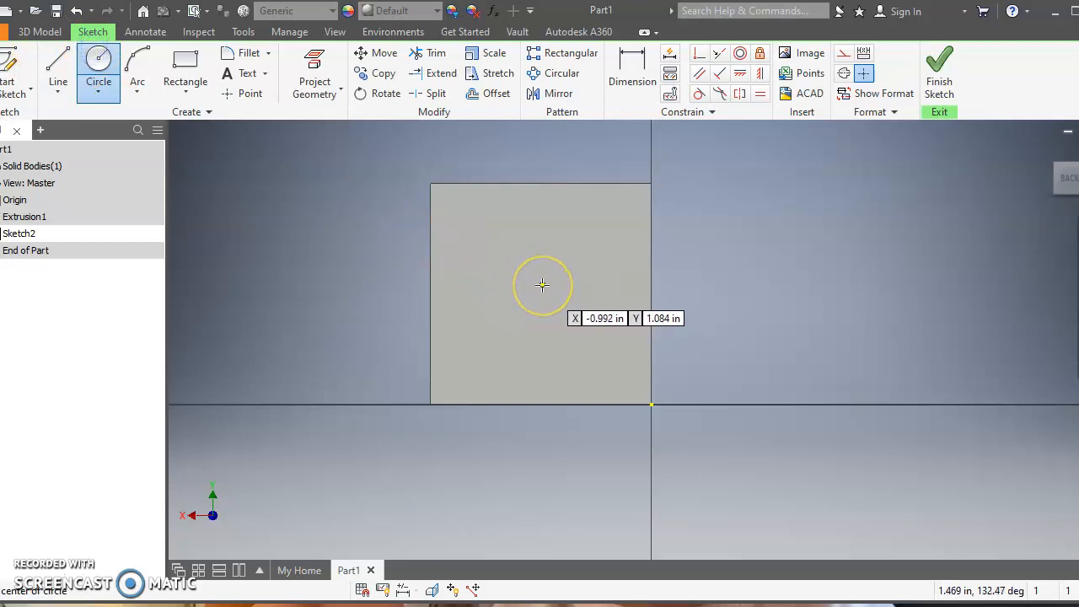
pyautogui.click(542, 284)
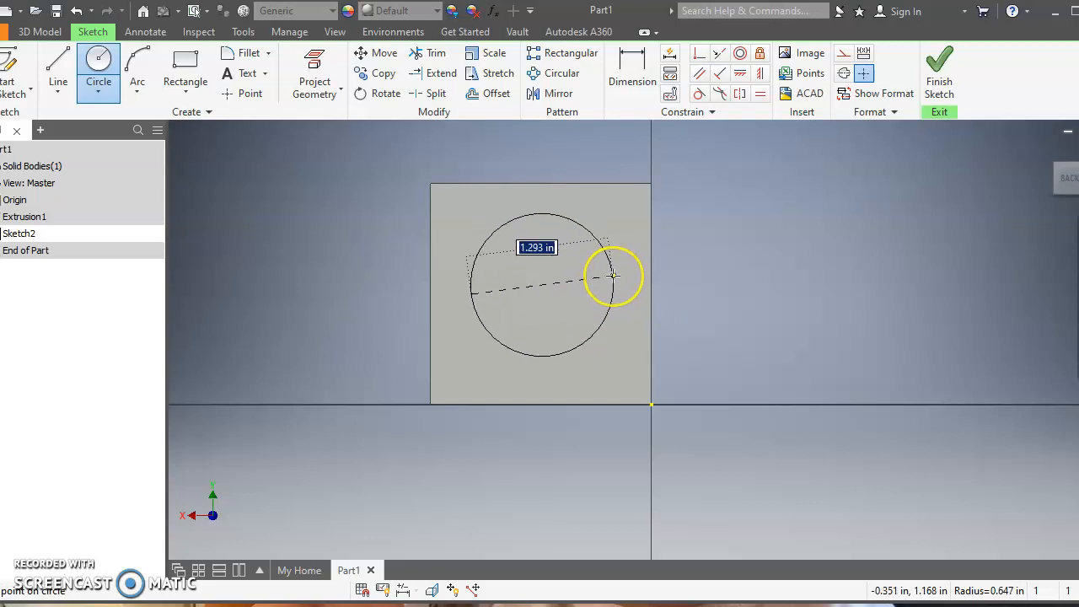
pyautogui.write('1')
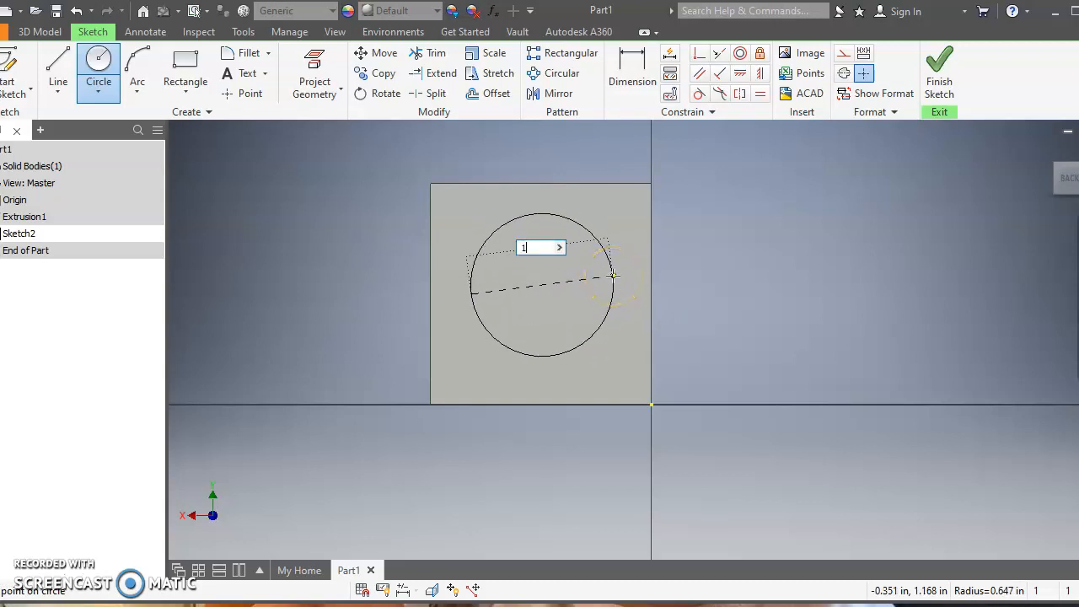
pyautogui.write(' in')
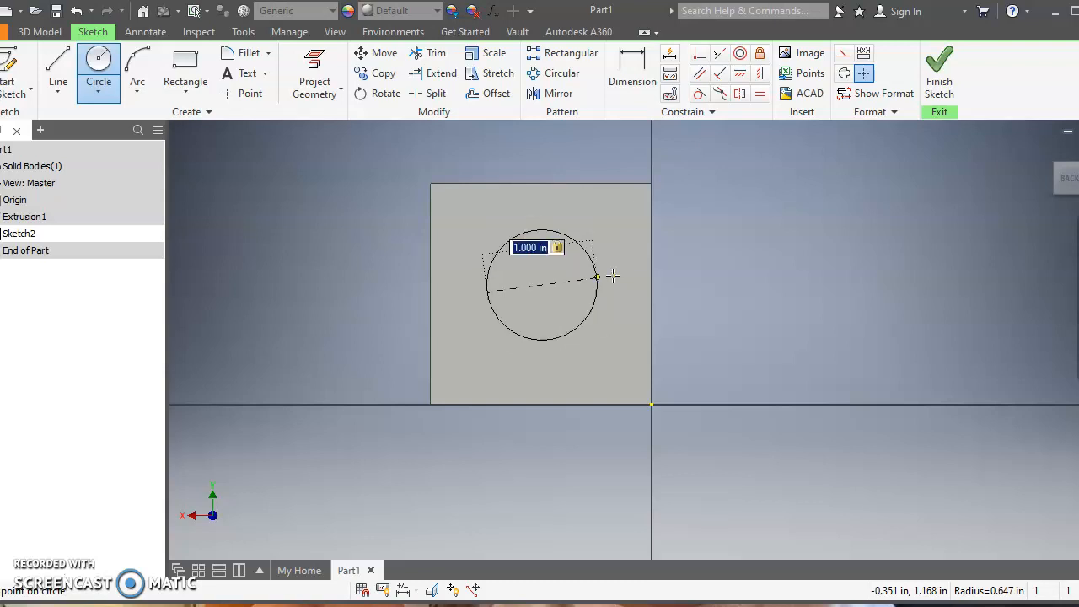
pyautogui.press('Return')
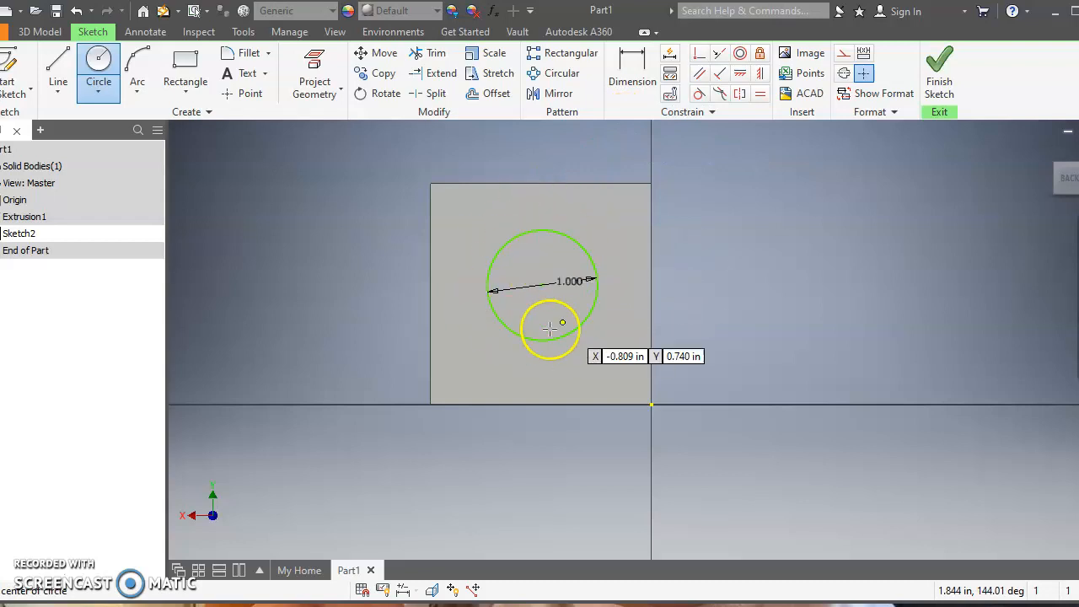
# - Dimension the circle's centre 1 in from the face's upper edge
pyautogui.click(632, 71)
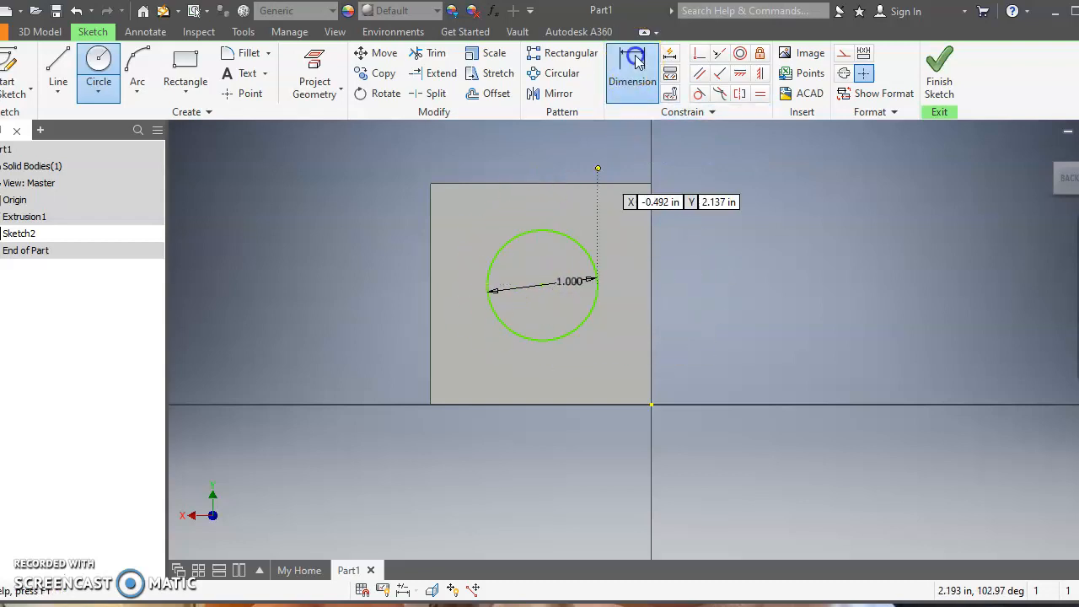
pyautogui.click(536, 183)
pyautogui.click(542, 287)
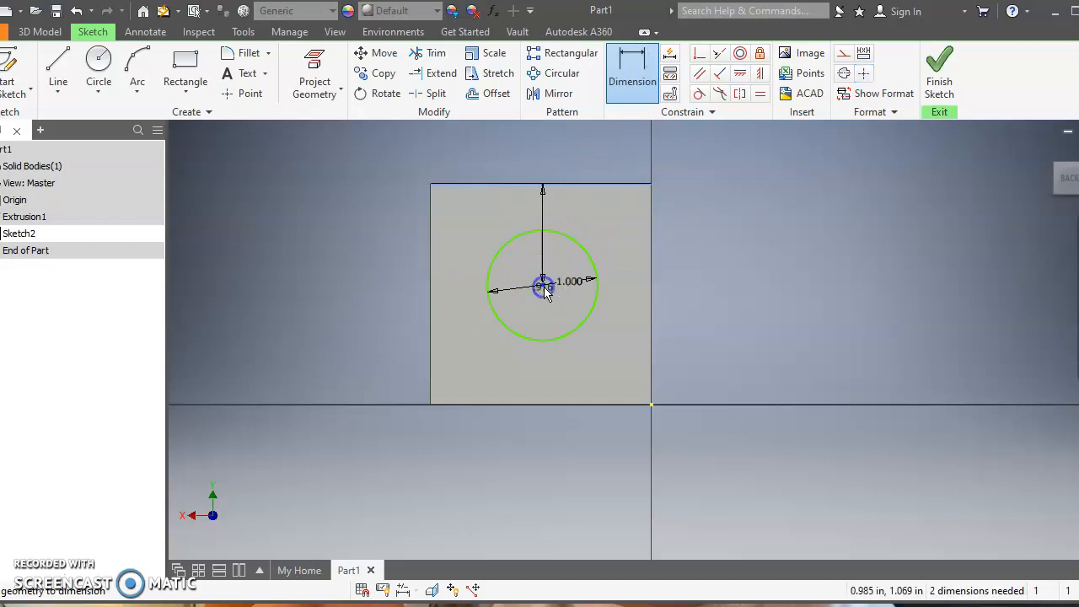
pyautogui.moveTo(516, 288); pyautogui.dragTo(461, 291)
pyautogui.click(460, 291)
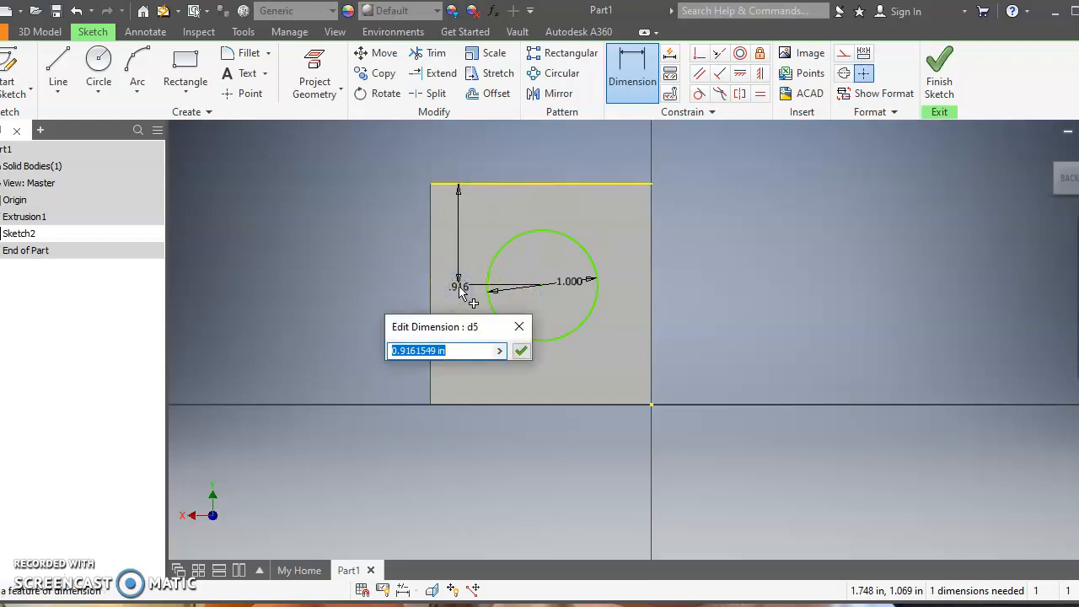
pyautogui.write('1 in')
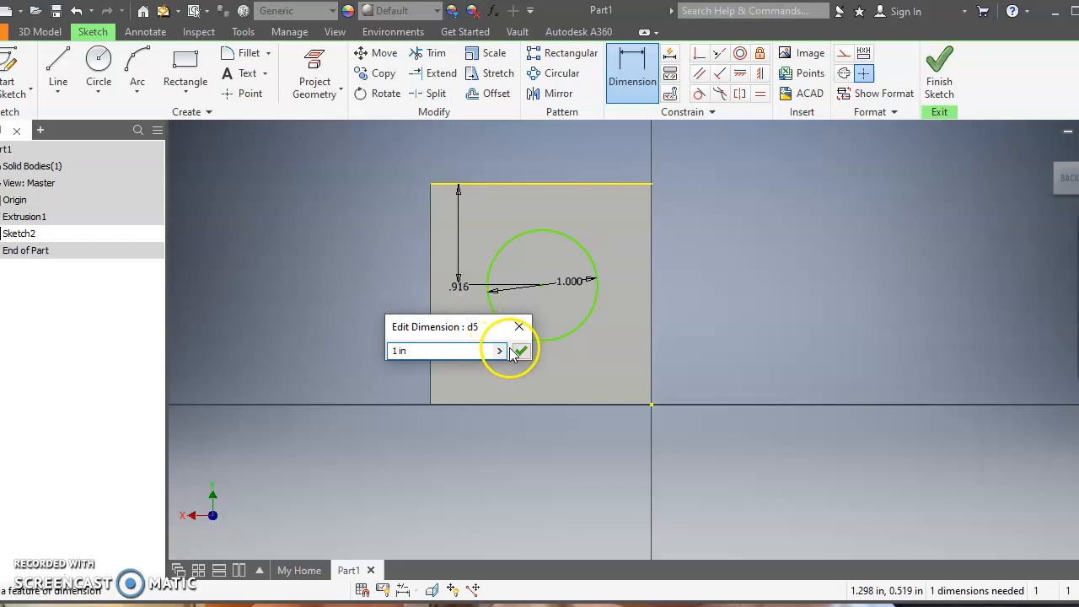
pyautogui.click(520, 350)
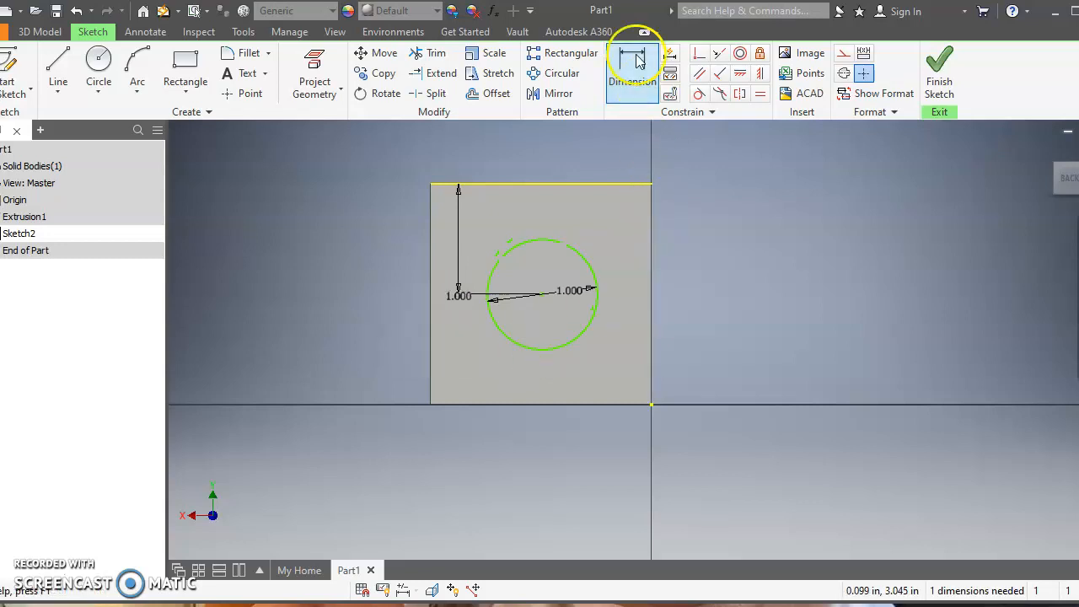
# - Dimension the circle's centre 1 in from the vertical edge through the origin and finish the sketch
pyautogui.click(652, 297)
pyautogui.click(542, 295)
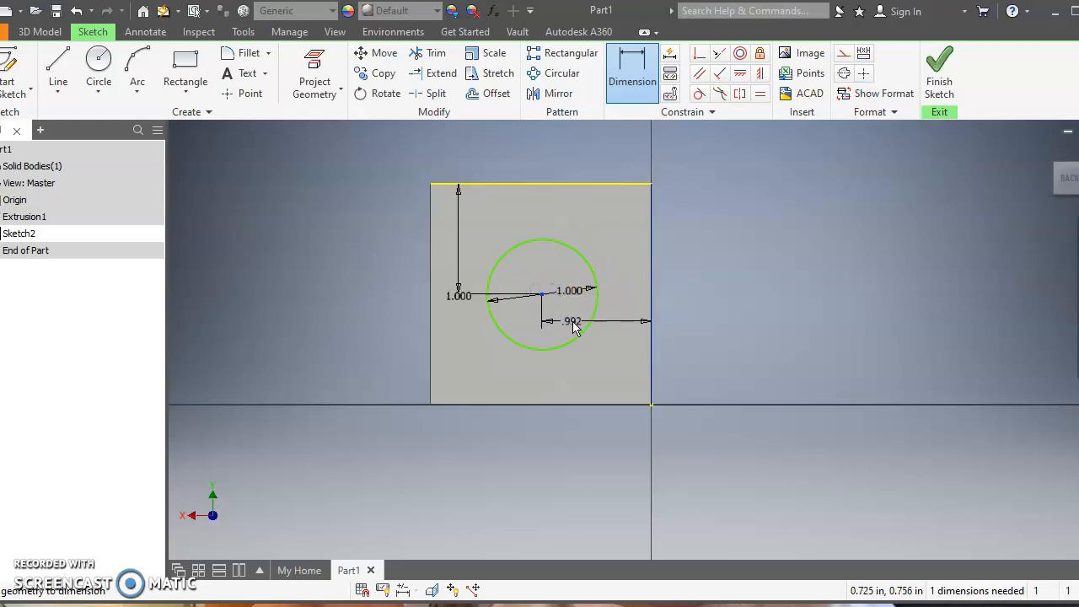
pyautogui.click(572, 326)
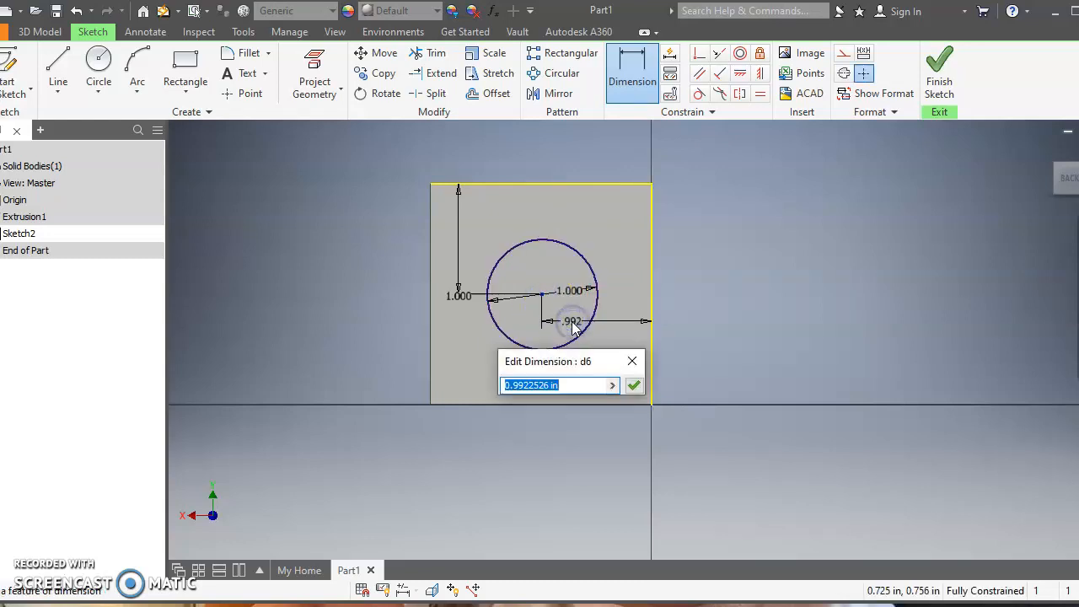
pyautogui.write('1 in')
pyautogui.click(633, 385)
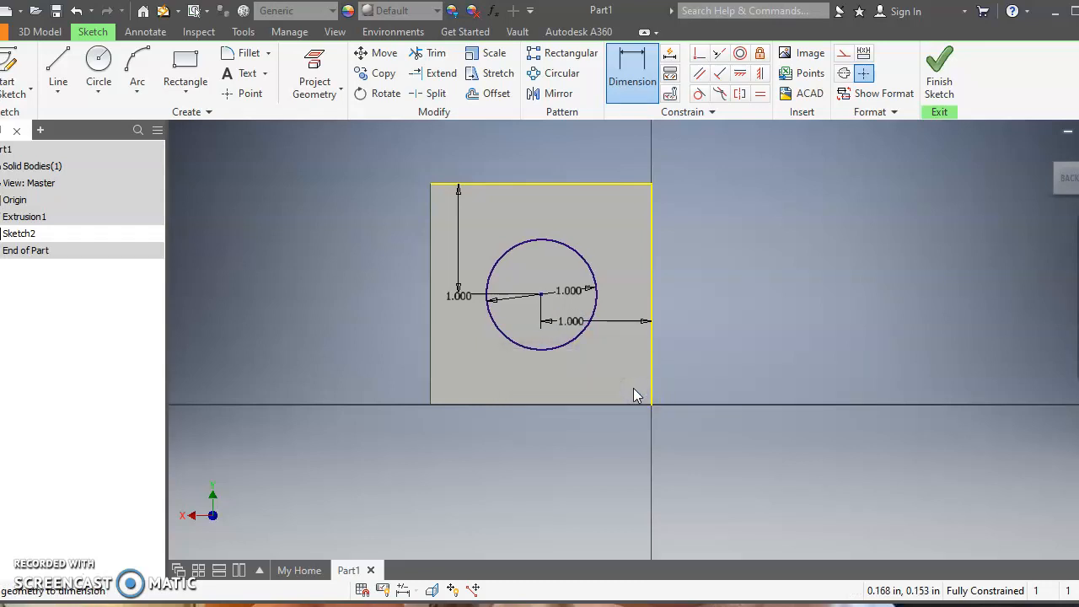
pyautogui.click(939, 70)
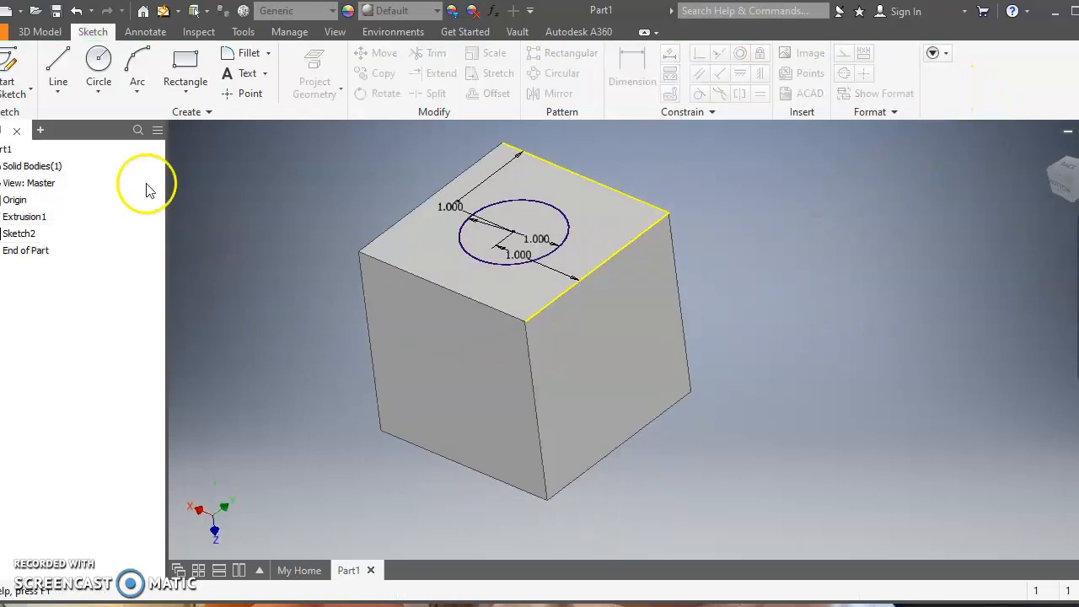
# - Extrude the circle 0.5 in outward from the cube's face as a joined cylindrical boss
pyautogui.click(42, 32)
pyautogui.click(52, 79)
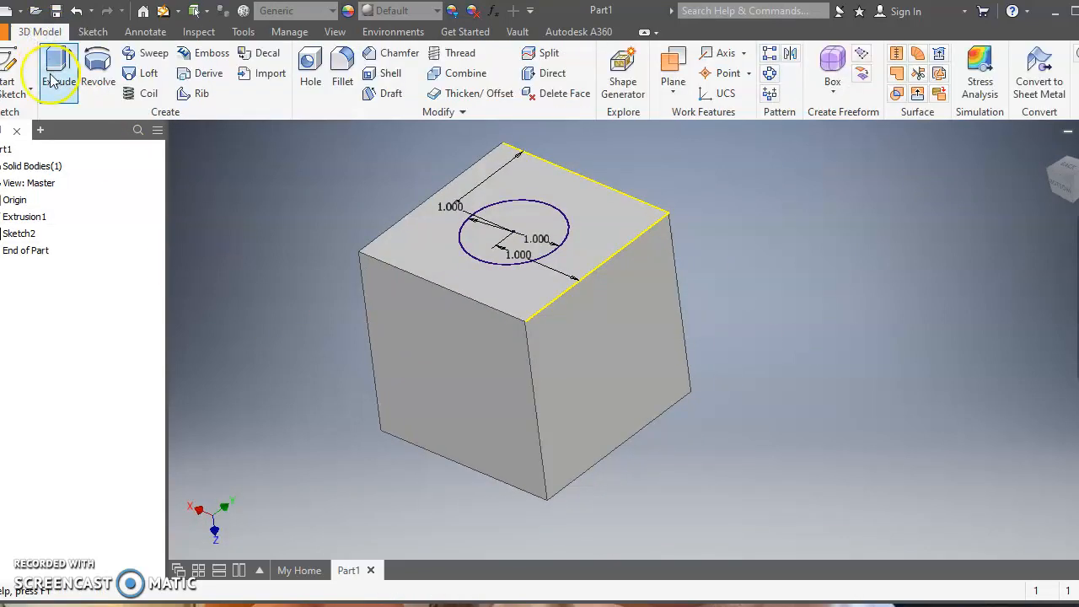
pyautogui.click(518, 236)
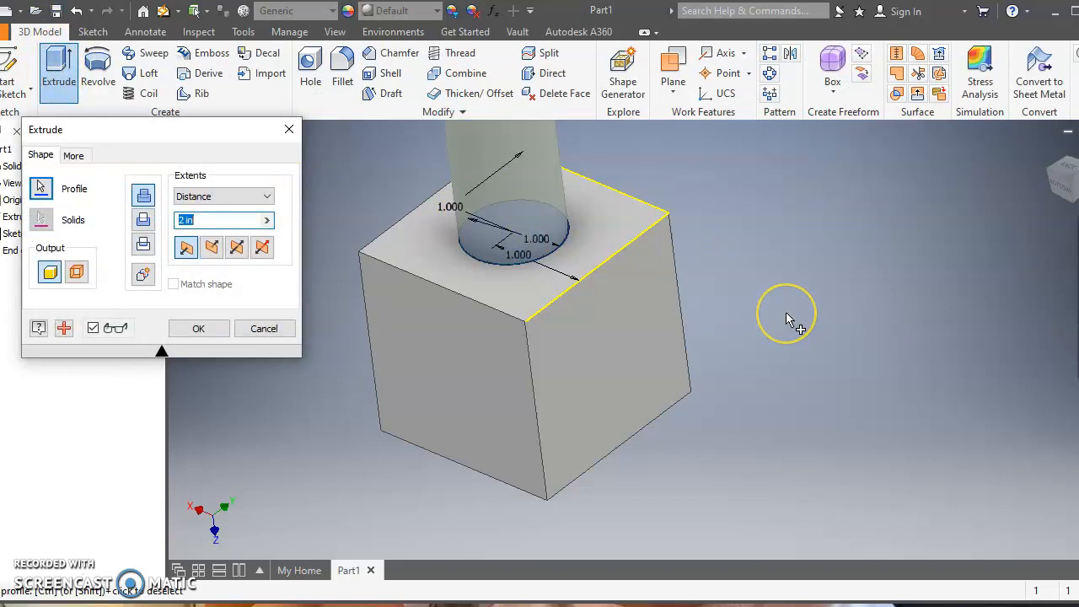
pyautogui.scroll(-3, 785, 319)
pyautogui.scroll(4, 785, 319)
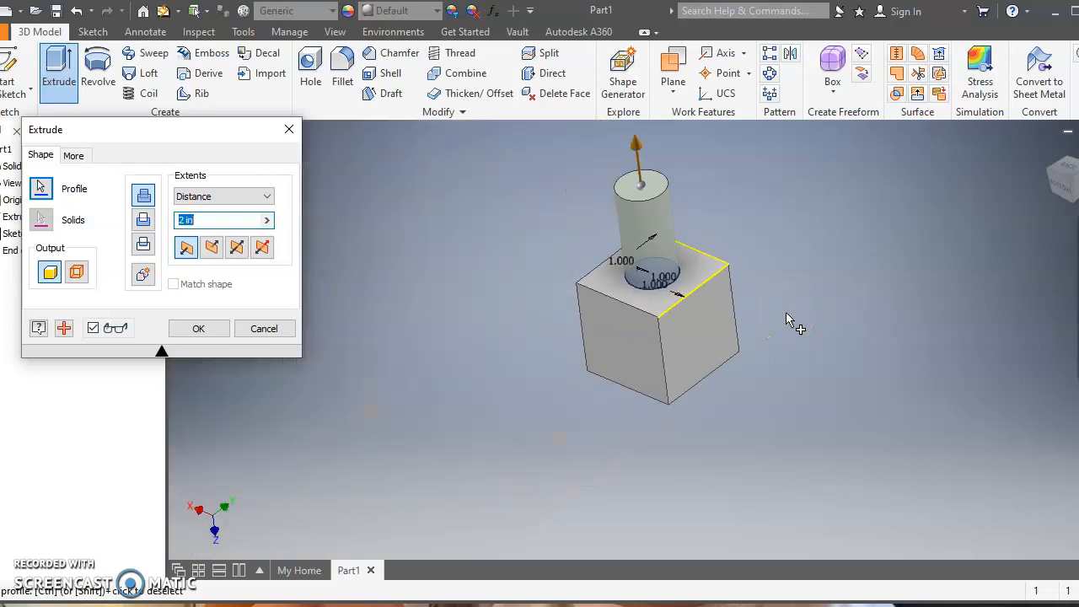
pyautogui.click(1077, 274)
pyautogui.moveTo(898, 318); pyautogui.dragTo(809, 356)
pyautogui.click(447, 313)
pyautogui.click(208, 219)
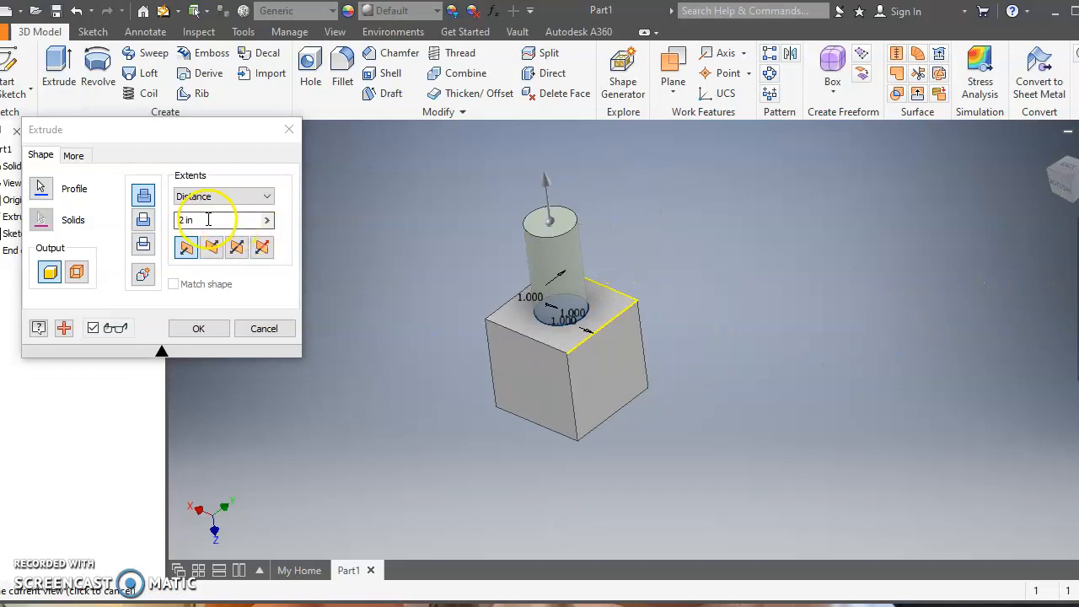
pyautogui.click(204, 219)
pyautogui.moveTo(196, 221); pyautogui.dragTo(175, 221)
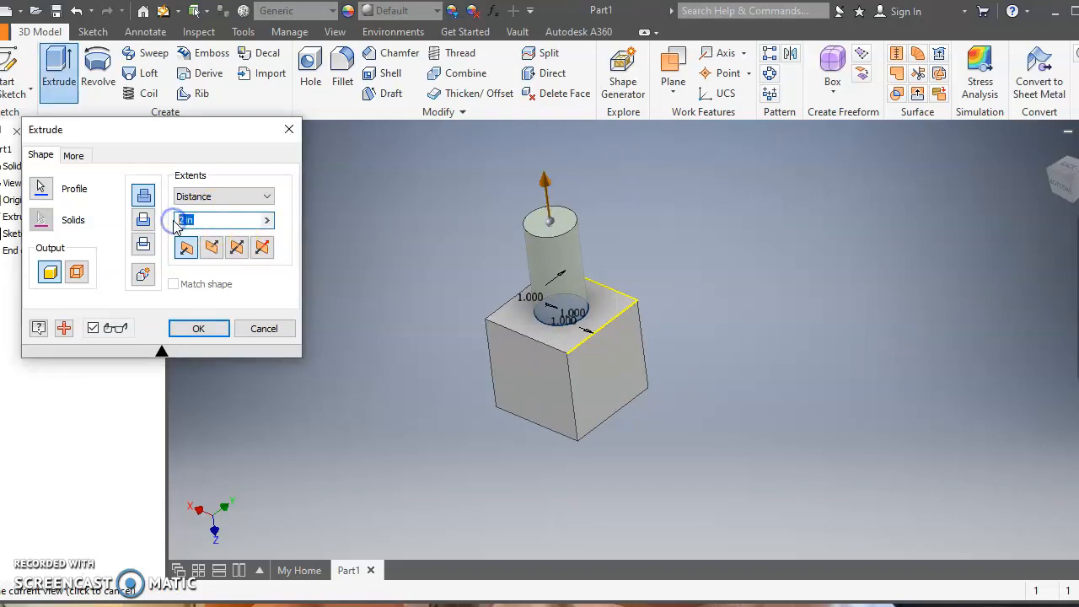
pyautogui.write('0.5')
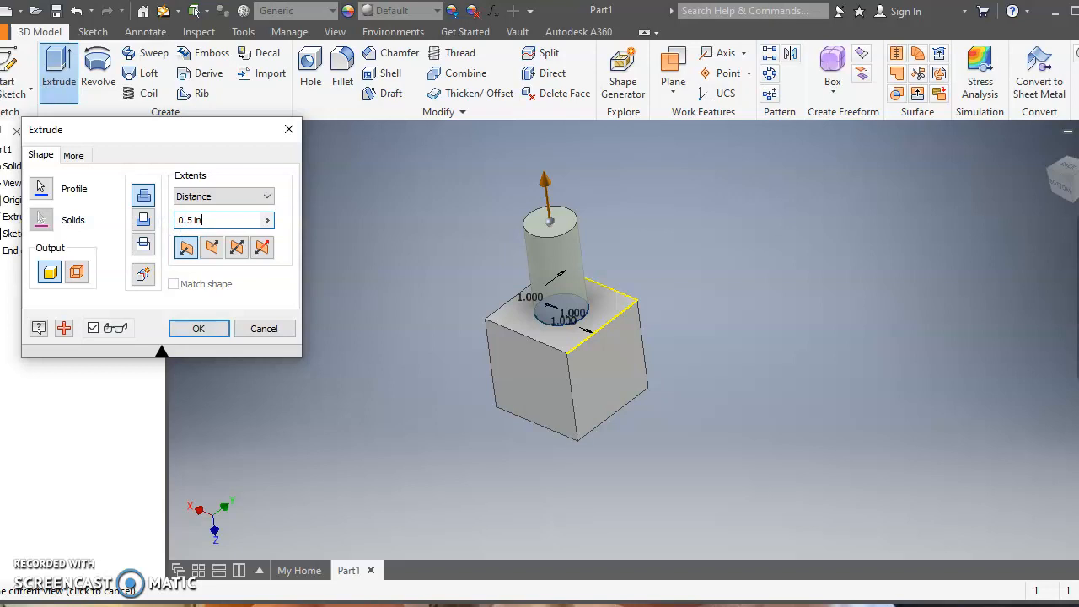
pyautogui.click(214, 329)
pyautogui.moveTo(1055, 182)
pyautogui.mouseDown()
pyautogui.moveTo(785, 311)
pyautogui.moveTo(999, 252)
pyautogui.moveTo(768, 284)
pyautogui.moveTo(975, 559)
pyautogui.moveTo(1070, 449)
pyautogui.moveTo(127, 339)
pyautogui.moveTo(838, 325)
pyautogui.moveTo(758, 219)
pyautogui.moveTo(607, 193)
pyautogui.moveTo(667, 547)
pyautogui.moveTo(818, 530)
pyautogui.moveTo(844, 482)
pyautogui.moveTo(835, 477)
pyautogui.moveTo(840, 559)
pyautogui.moveTo(840, 124)
pyautogui.mouseUp()
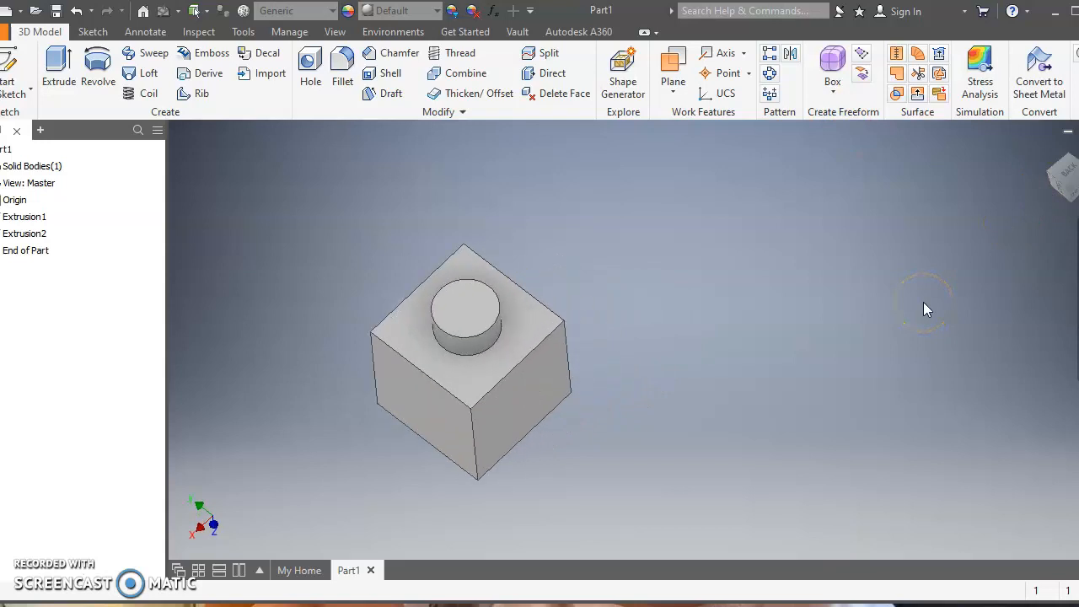
pyautogui.moveTo(679, 440); pyautogui.dragTo(770, 445)
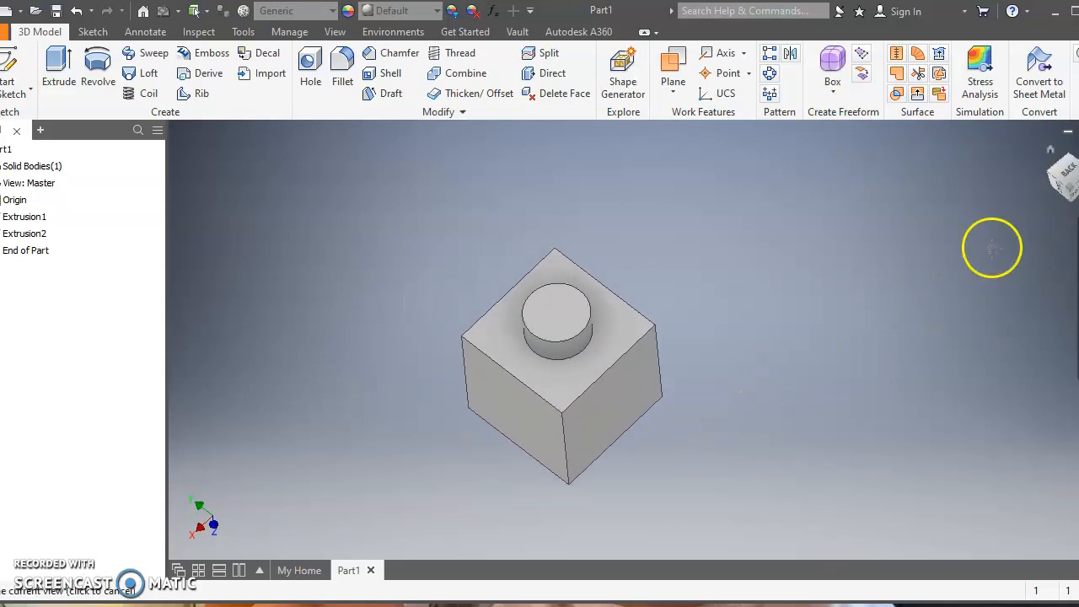
# - Start an image export of the current model view and choose the 6th Grade PLTW folder in Documents as its destination
pyautogui.moveTo(1067, 187)
pyautogui.mouseDown()
pyautogui.moveTo(1019, 552)
pyautogui.moveTo(949, 212)
pyautogui.moveTo(188, 444)
pyautogui.moveTo(871, 474)
pyautogui.moveTo(652, 469)
pyautogui.moveTo(604, 417)
pyautogui.moveTo(726, 379)
pyautogui.moveTo(783, 385)
pyautogui.moveTo(839, 424)
pyautogui.mouseUp()
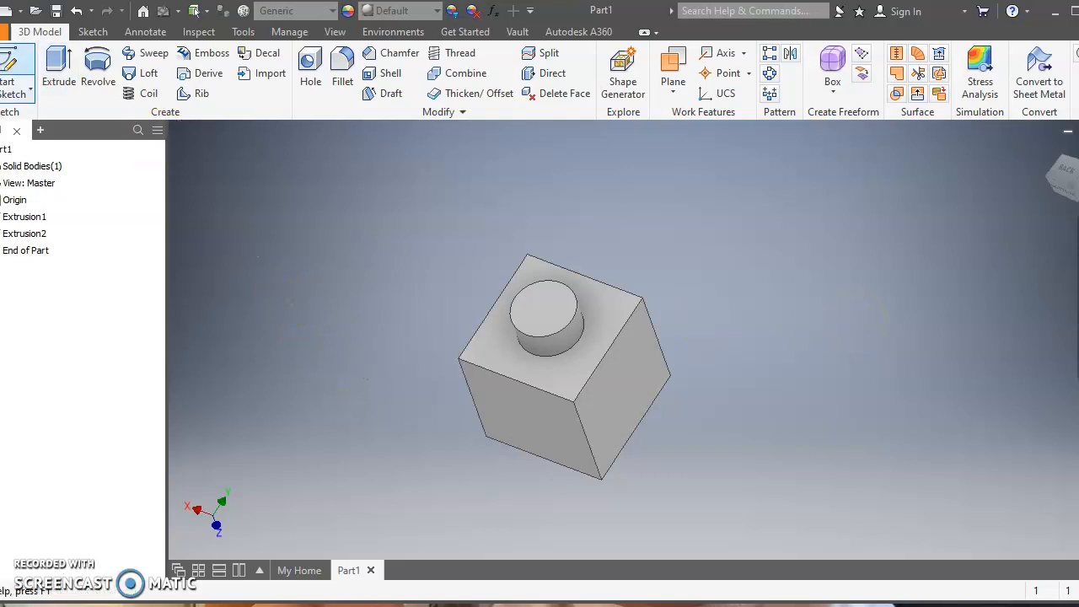
pyautogui.click(4, 32)
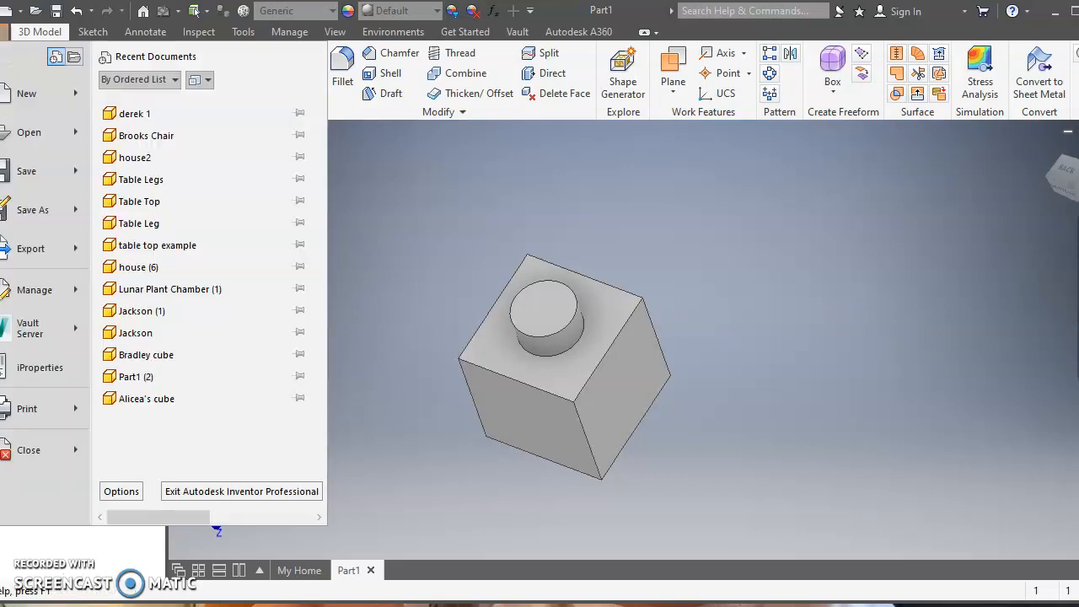
pyautogui.moveTo(58, 257)
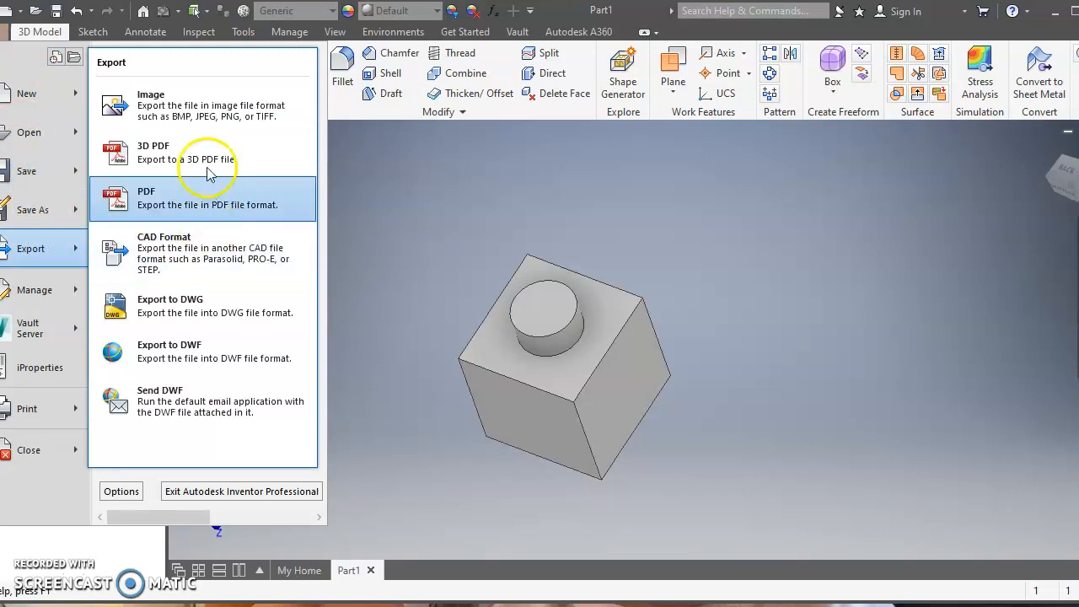
pyautogui.click(198, 129)
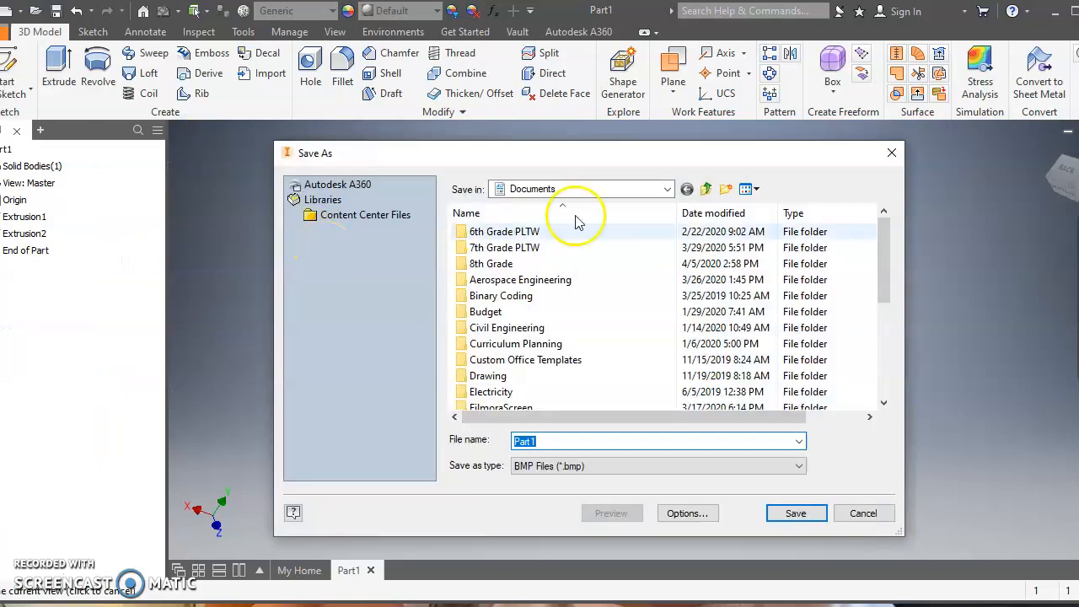
pyautogui.moveTo(756, 157); pyautogui.dragTo(690, 546)
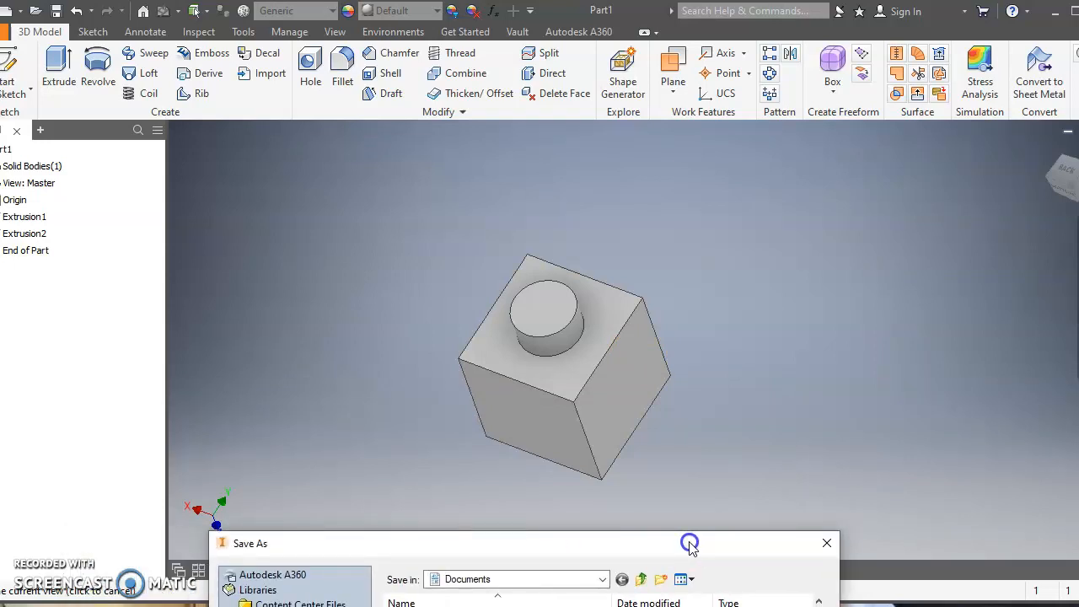
pyautogui.moveTo(689, 546); pyautogui.dragTo(722, 150)
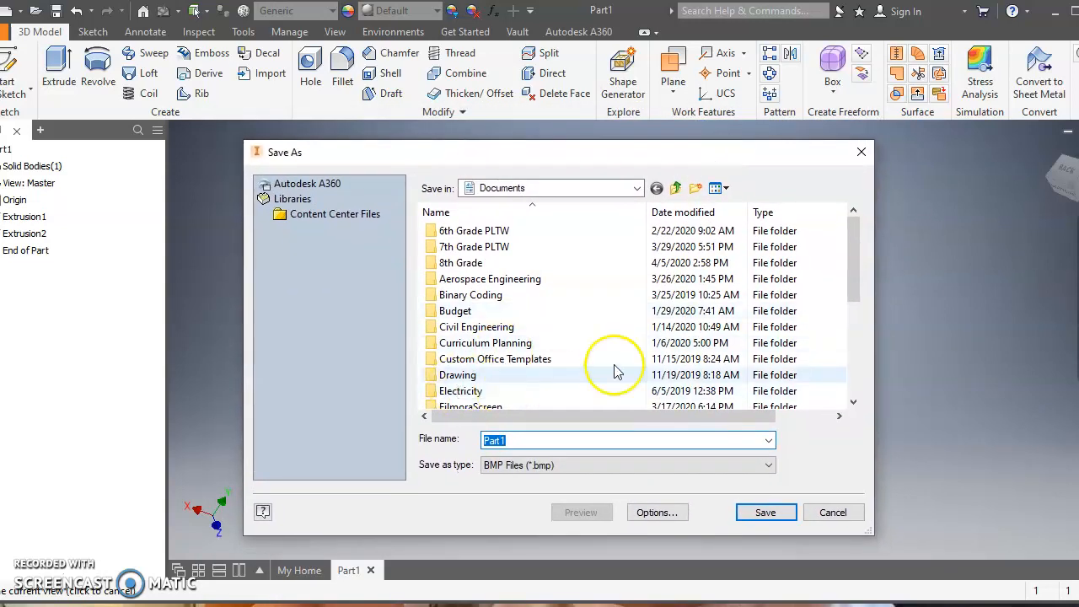
pyautogui.doubleClick(462, 230)
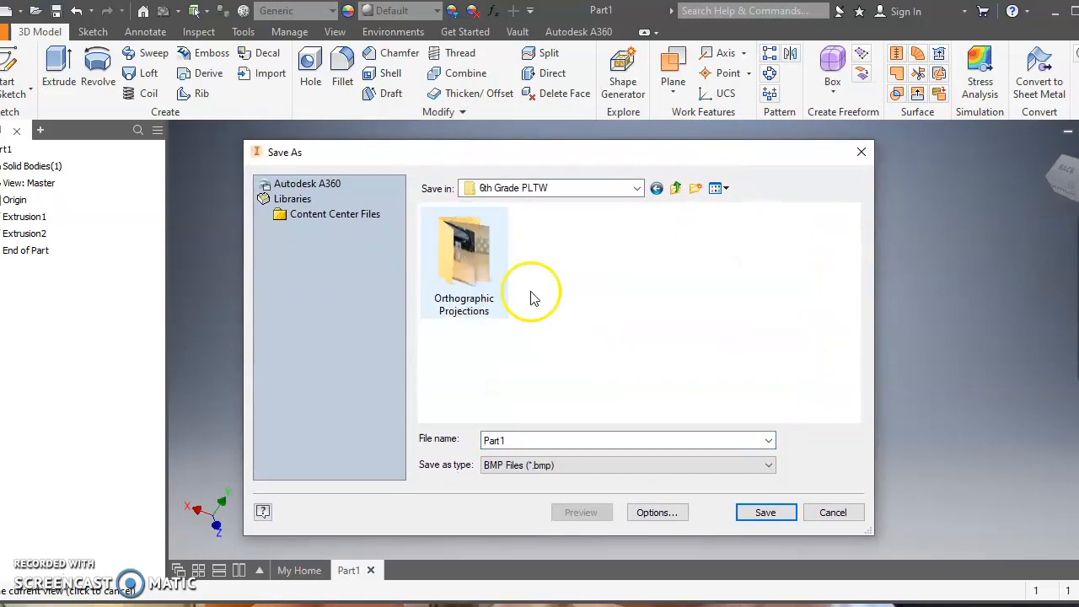
# - Name the exported image 6th Grade Cube Prototype, set its file type to JPEG (*.jpg) and save it
pyautogui.doubleClick(546, 440)
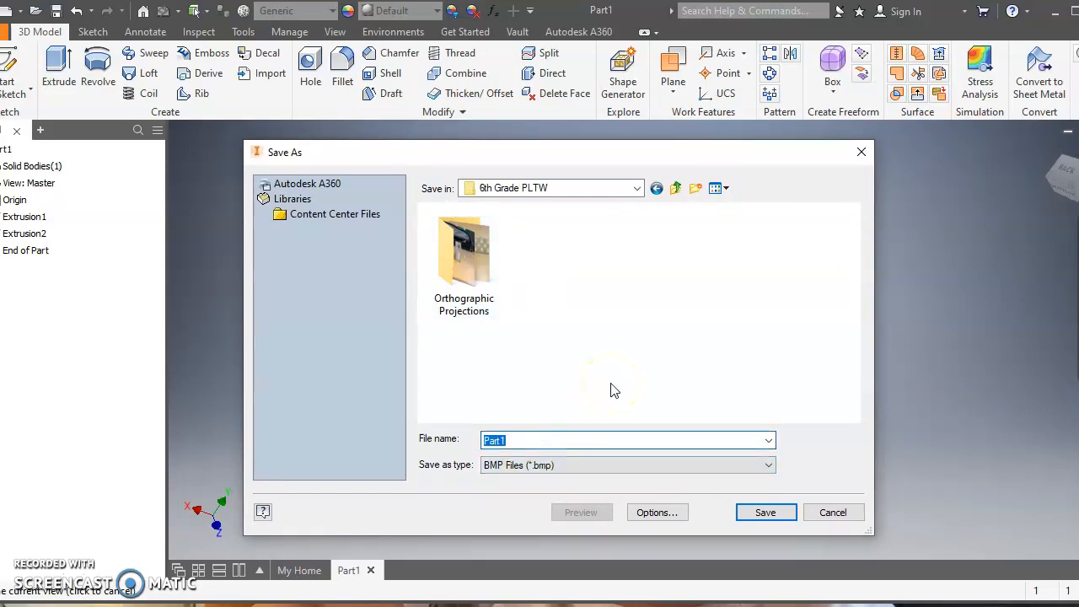
pyautogui.write('6th')
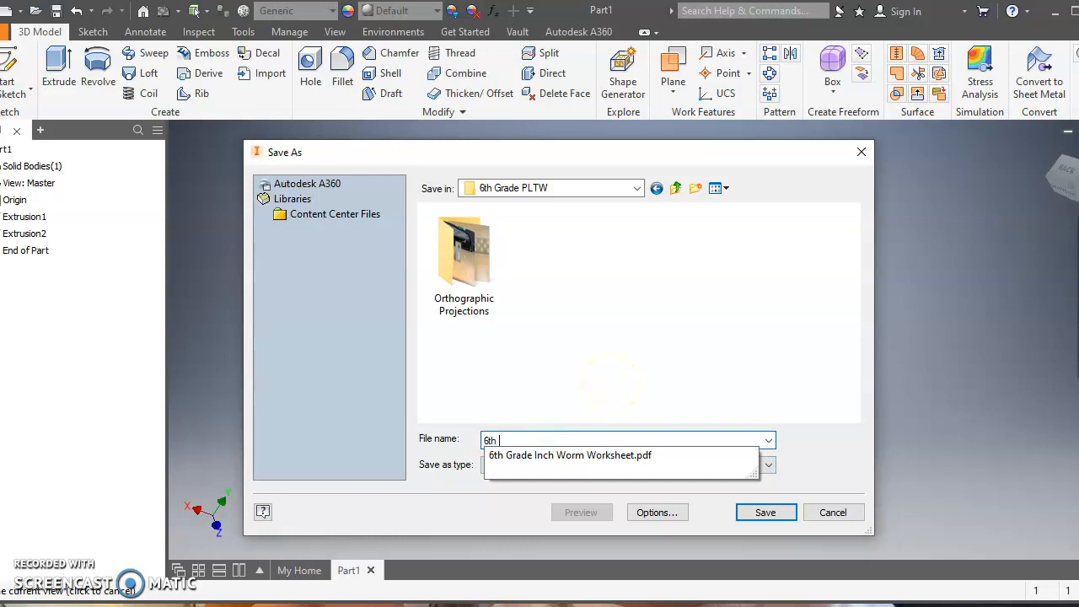
pyautogui.write(' Grade Cube Prototype')
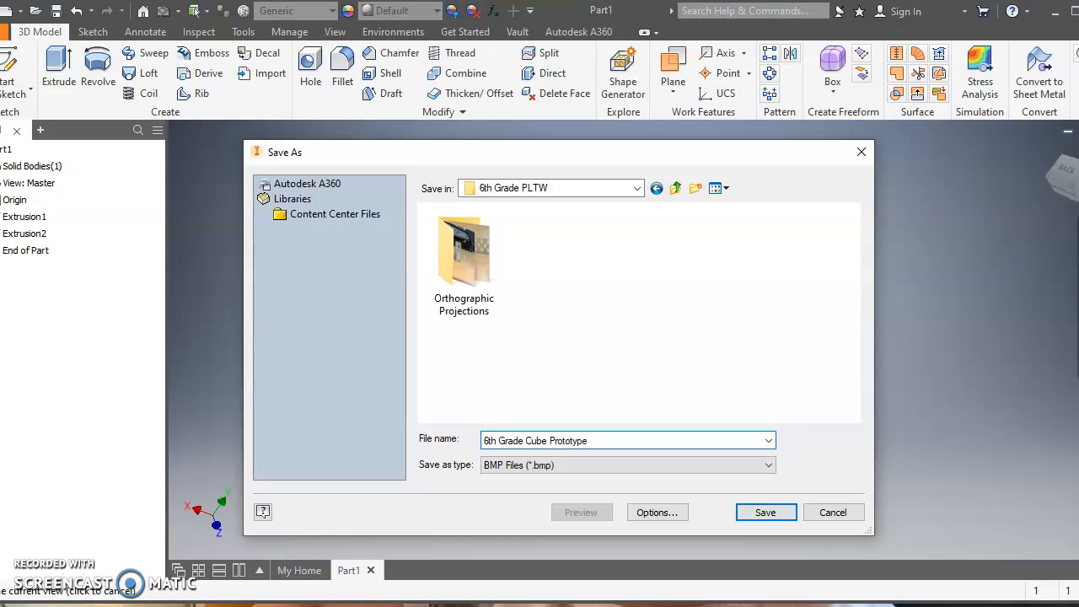
pyautogui.click(536, 466)
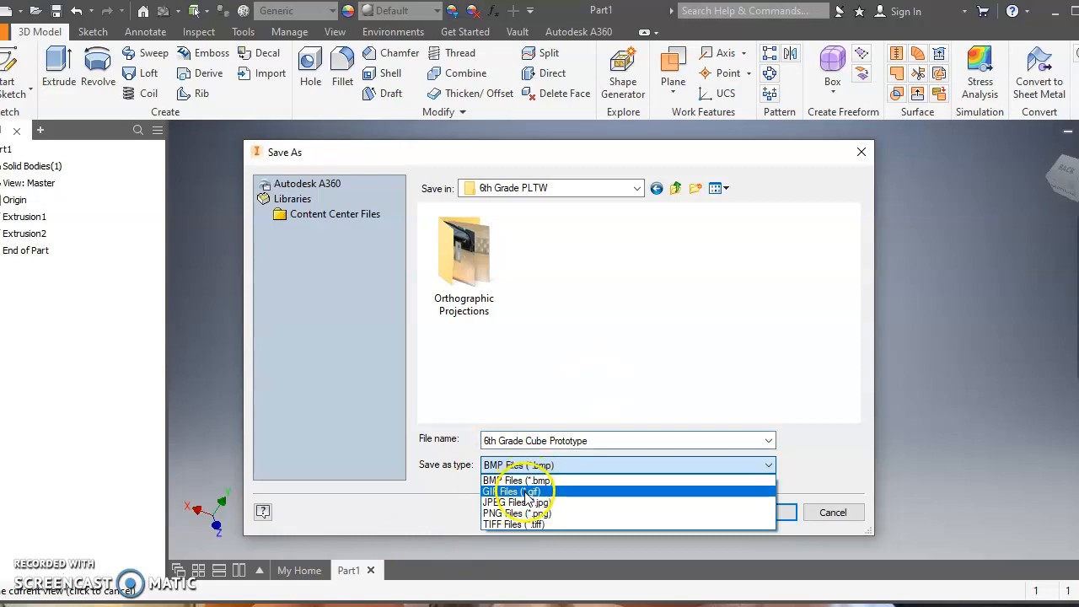
pyautogui.click(528, 502)
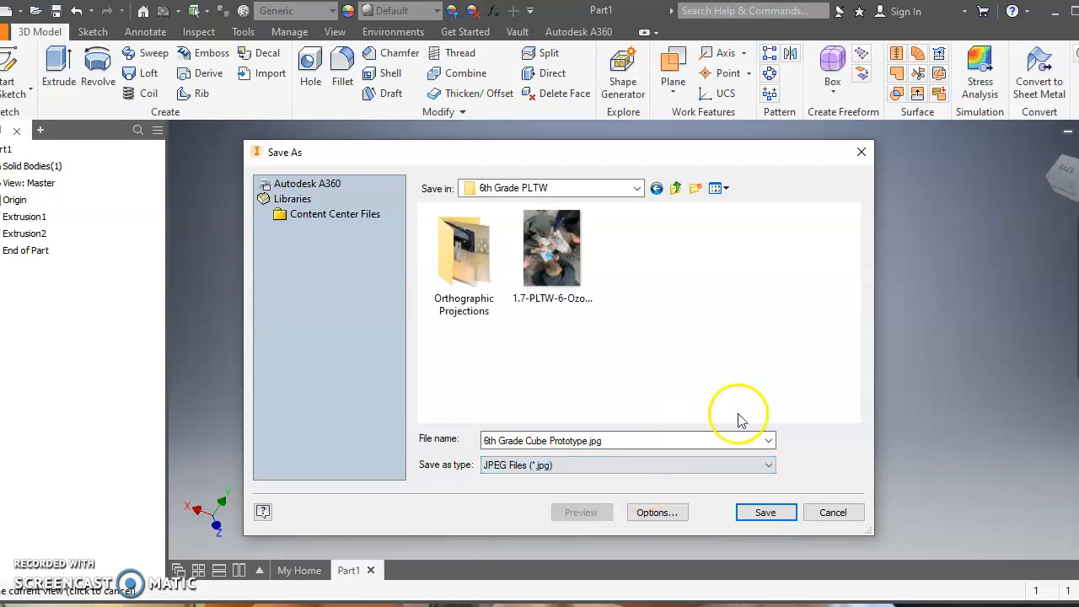
pyautogui.click(765, 511)
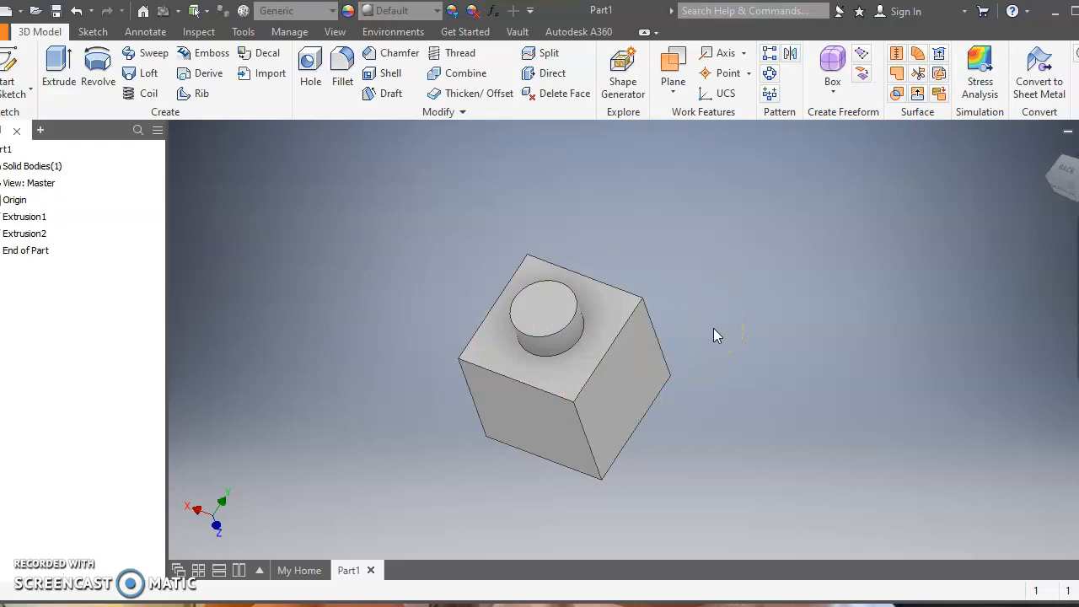
# - Save the part as an Inventor part file named 6th Grade Cube Prototype, without the .jpg extension, in the 6th Grade PLTW folder
pyautogui.click(757, 312)
pyautogui.click(7, 31)
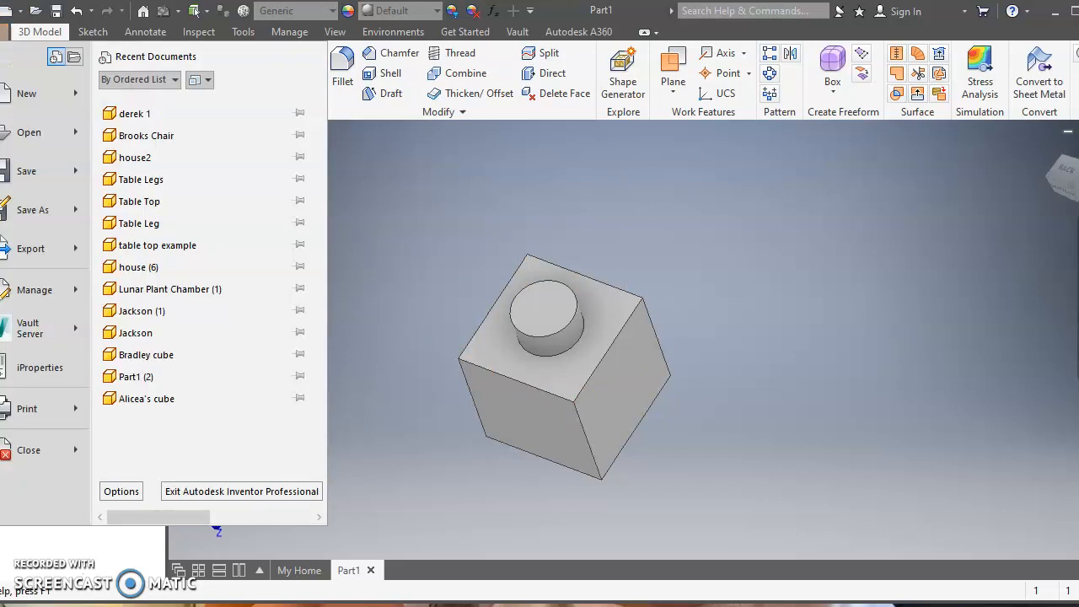
pyautogui.click(24, 209)
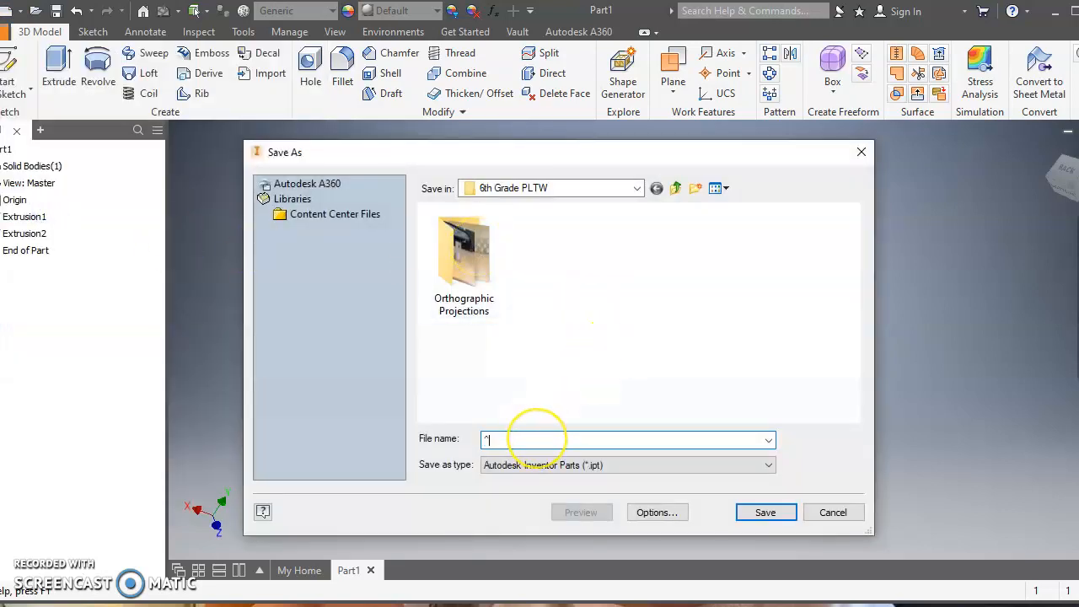
pyautogui.write('6th')
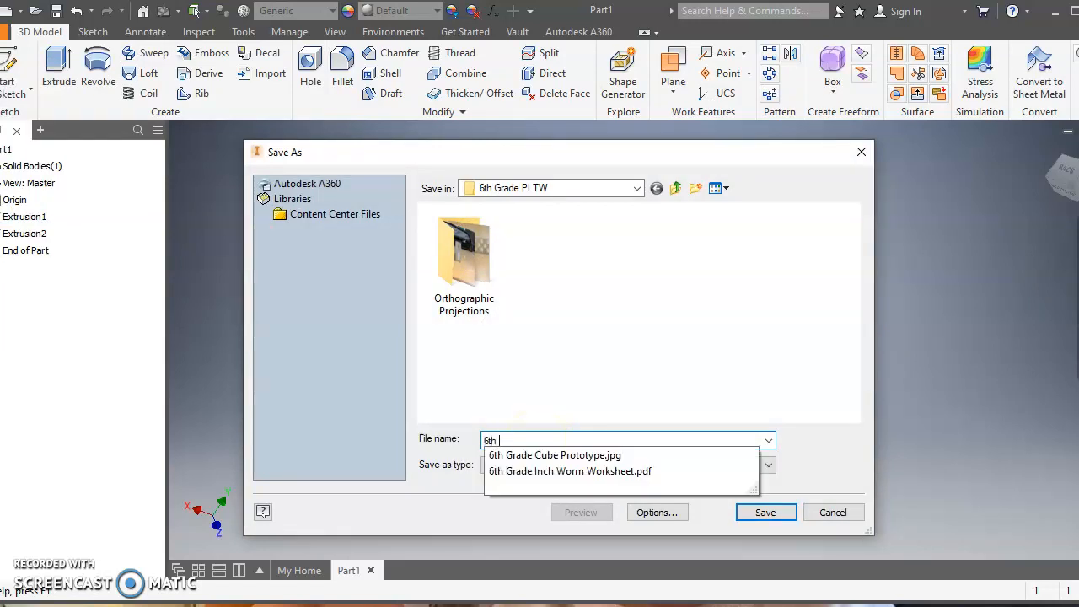
pyautogui.write(' Grade Cube')
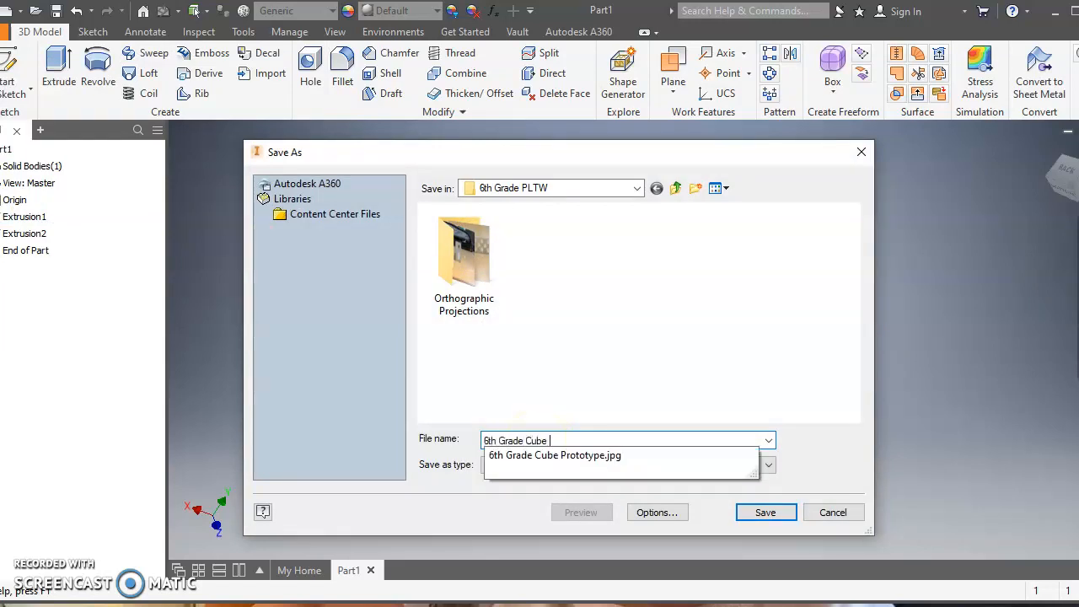
pyautogui.click(585, 454)
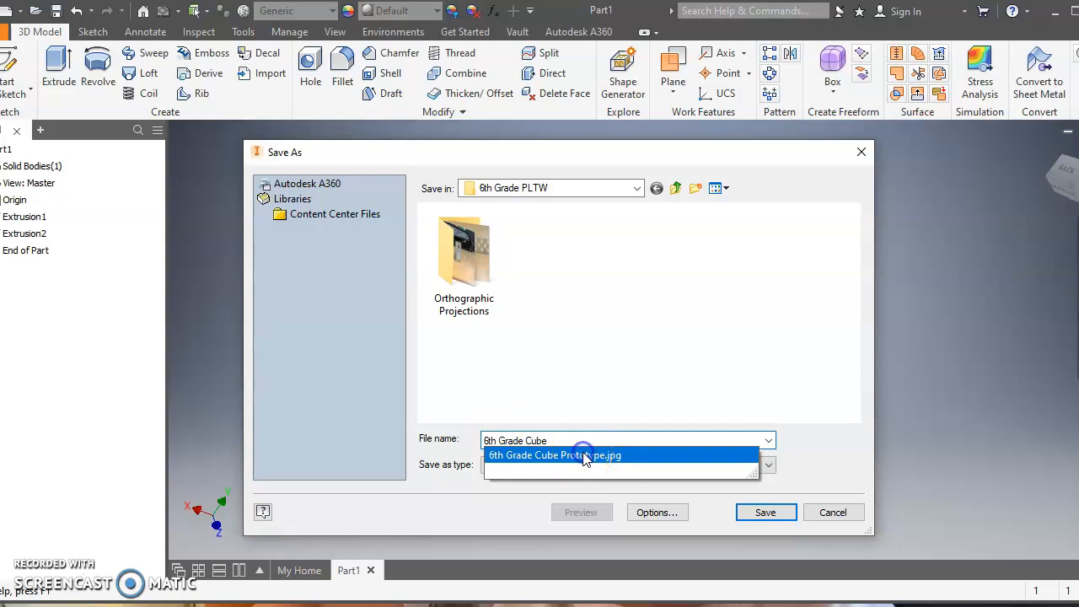
pyautogui.click(633, 440)
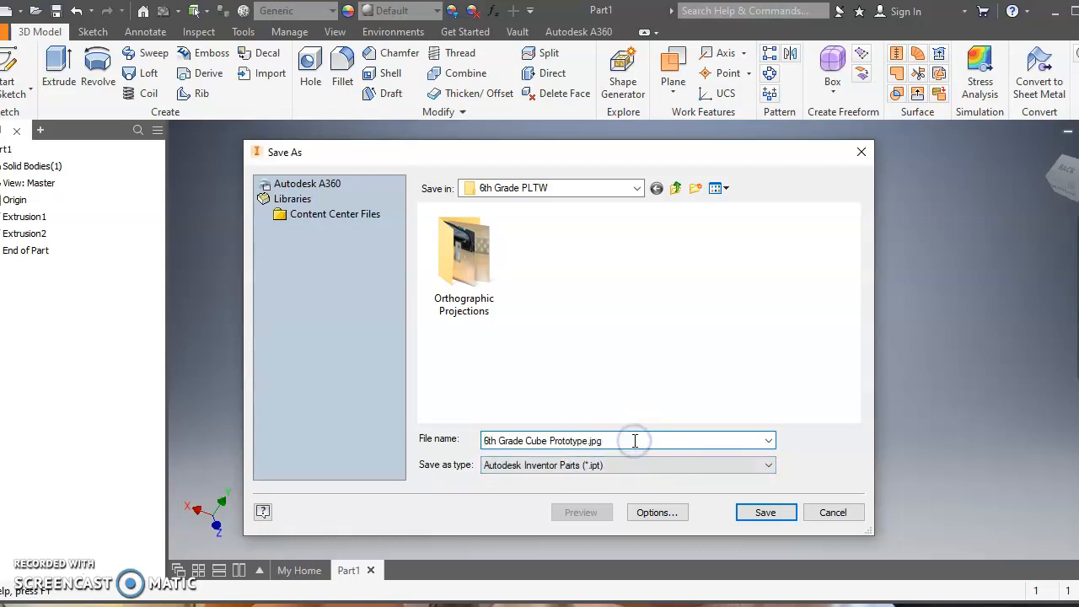
pyautogui.press('BackSpace')
pyautogui.press('BackSpace')
pyautogui.press('BackSpace')
pyautogui.press('BackSpace')
pyautogui.click(763, 515)
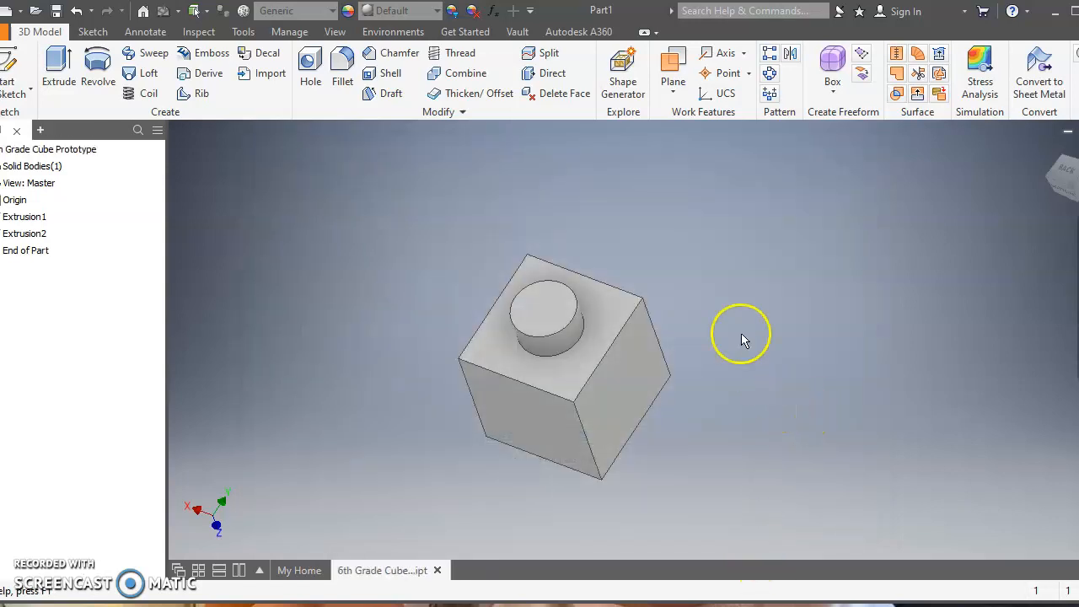
pyautogui.press('F6')
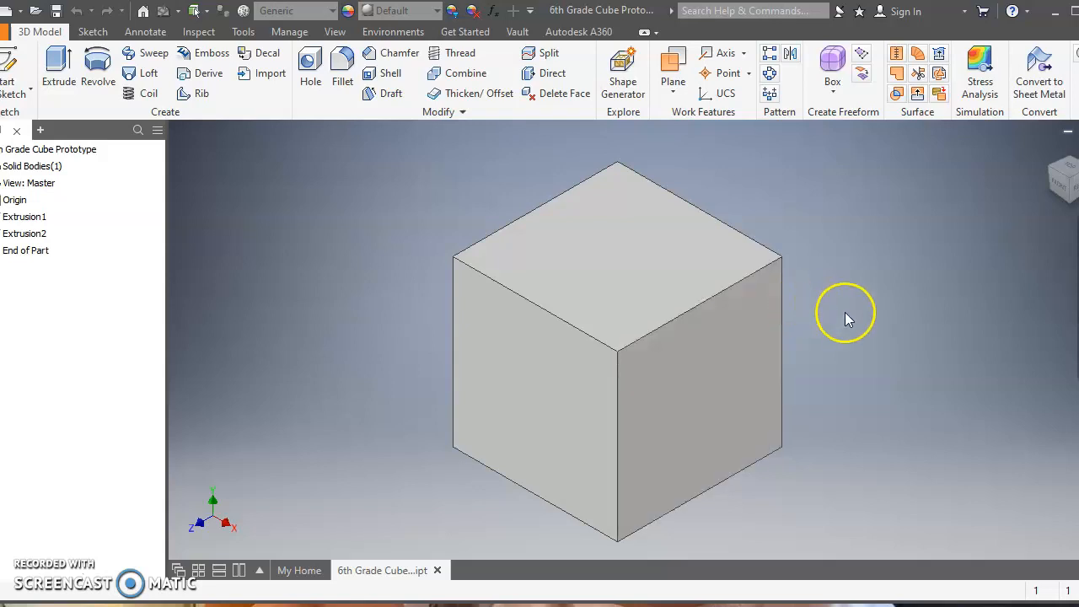
pyautogui.moveTo(1060, 179); pyautogui.dragTo(778, 288)
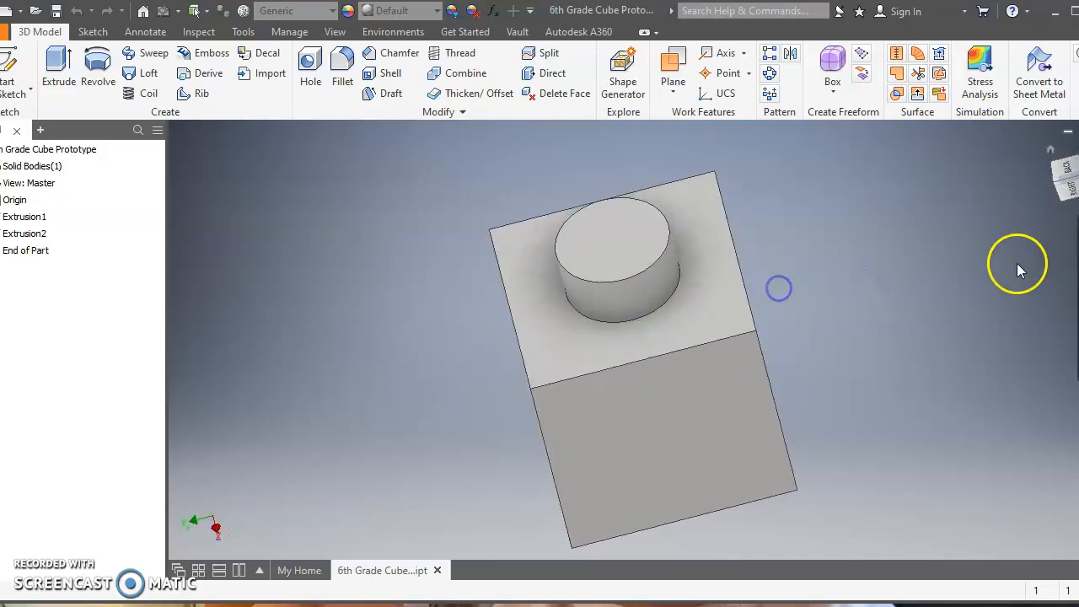
pyautogui.scroll(-3, 1016, 265)
pyautogui.scroll(4, 1016, 265)
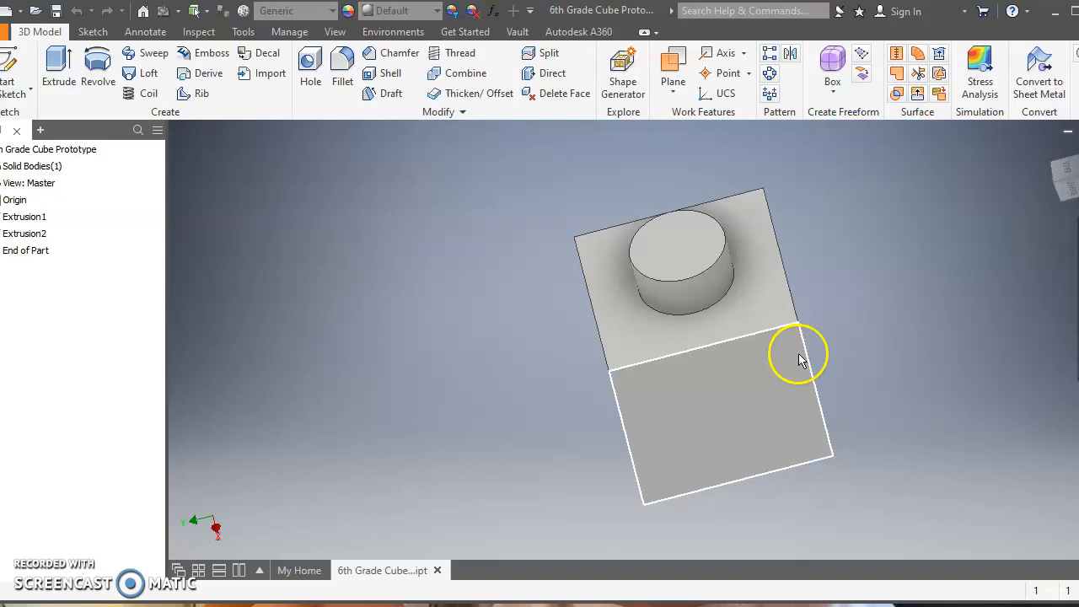